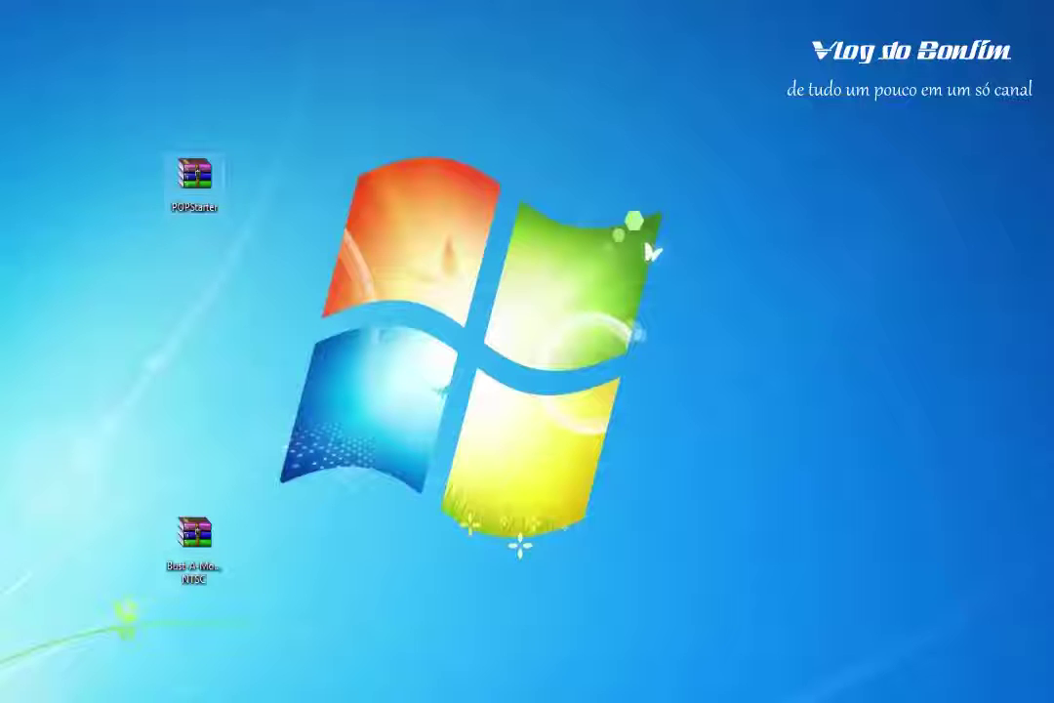
- Extract the POPStarter archive onto the desktop and put the extracted folder in the archive's place
right_click(195, 174)
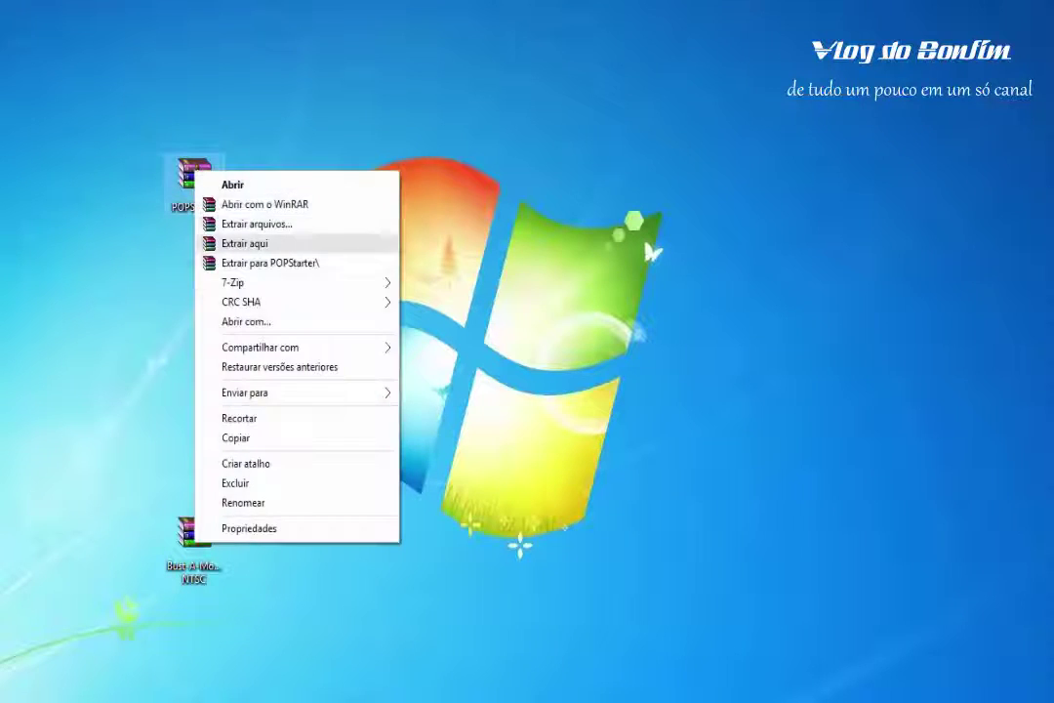
key(Return)
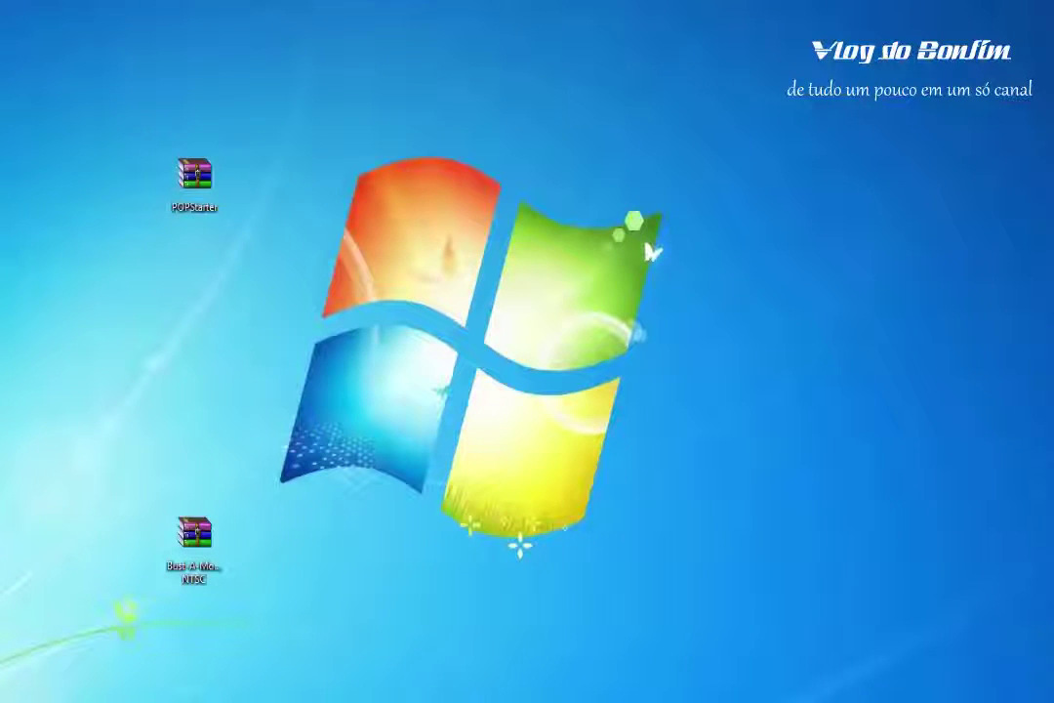
drag(49, 695, 194, 267)
drag(194, 176, 49, 695)
drag(194, 266, 194, 179)
- Open the extracted POPStarter folder and look at the POPS files inside Arquivos Para Instalar Por USB
double_click(194, 178)
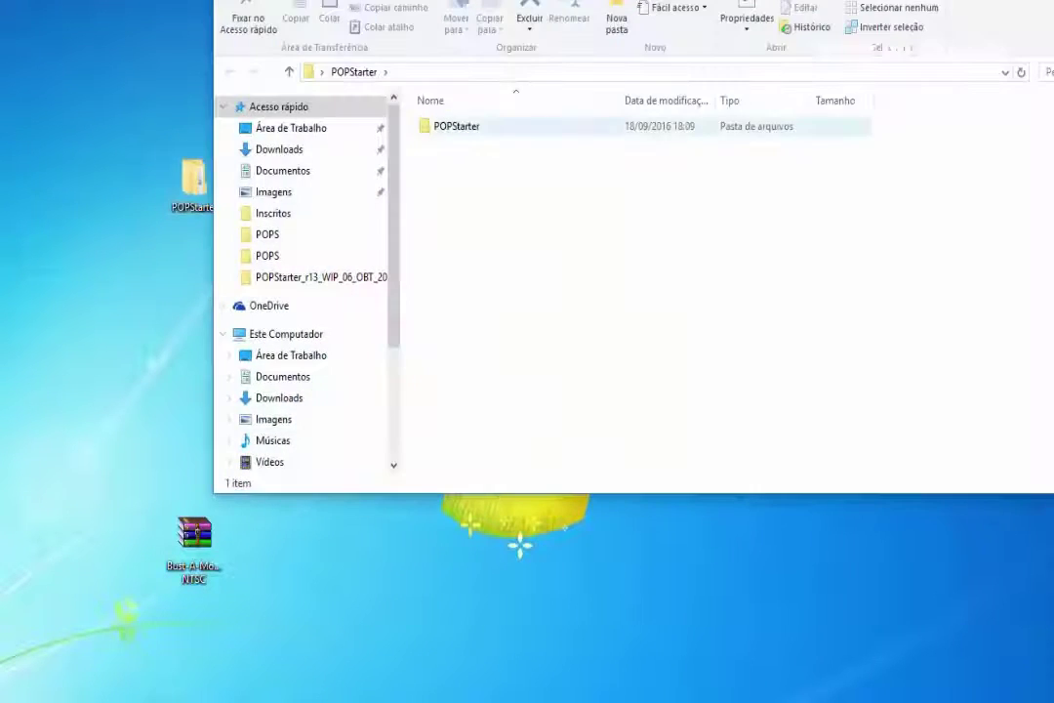
double_click(451, 126)
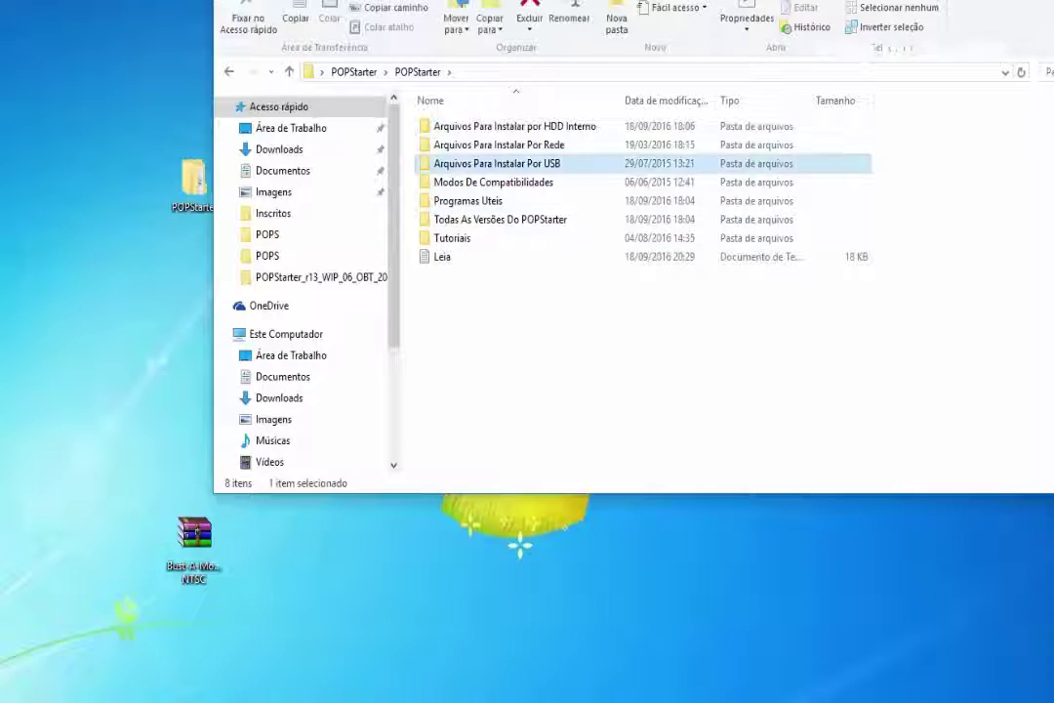
double_click(496, 163)
double_click(444, 126)
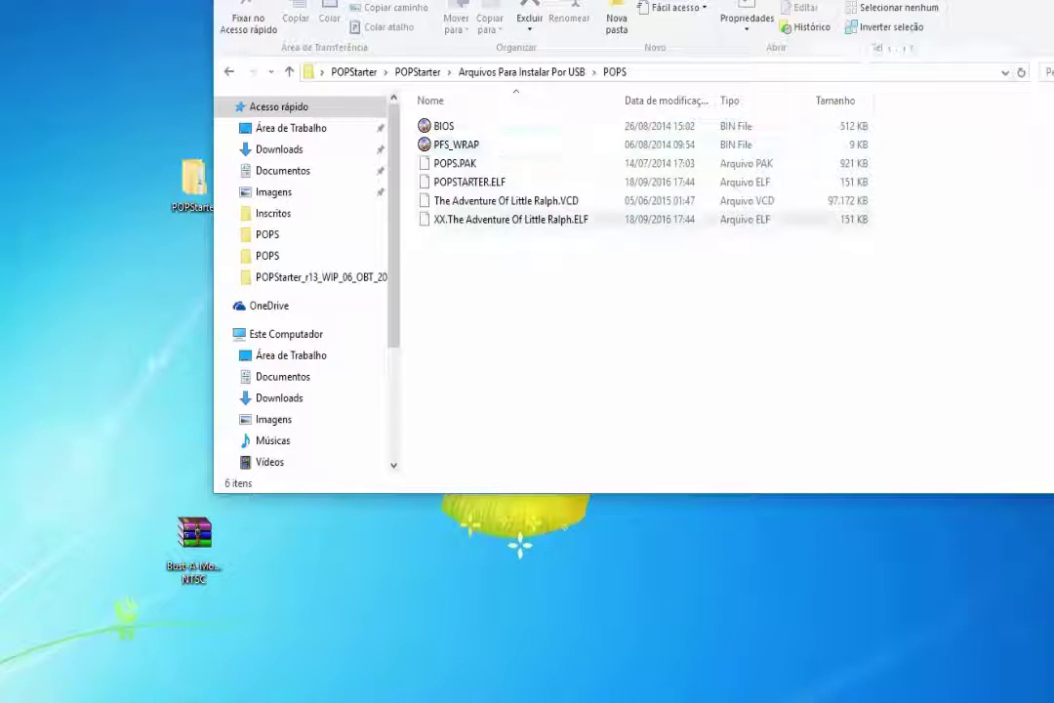
- Return to the inner POPStarter folder and open CUE2POPS inside Programas Uteis
key(alt+Left)
key(alt+Left)
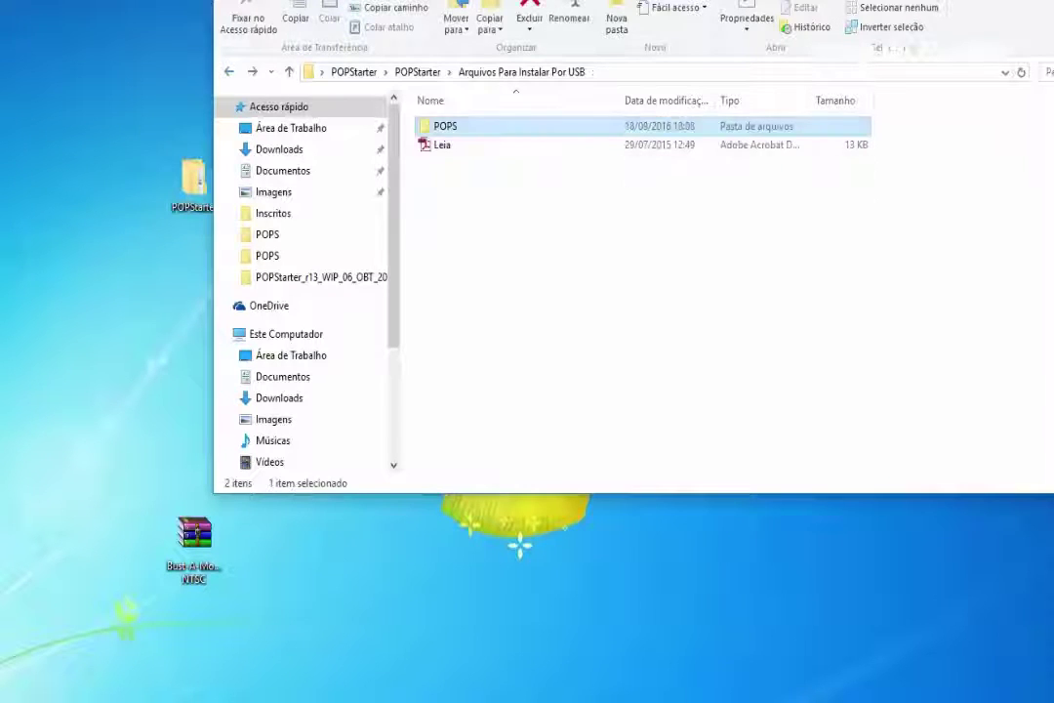
click(683, 317)
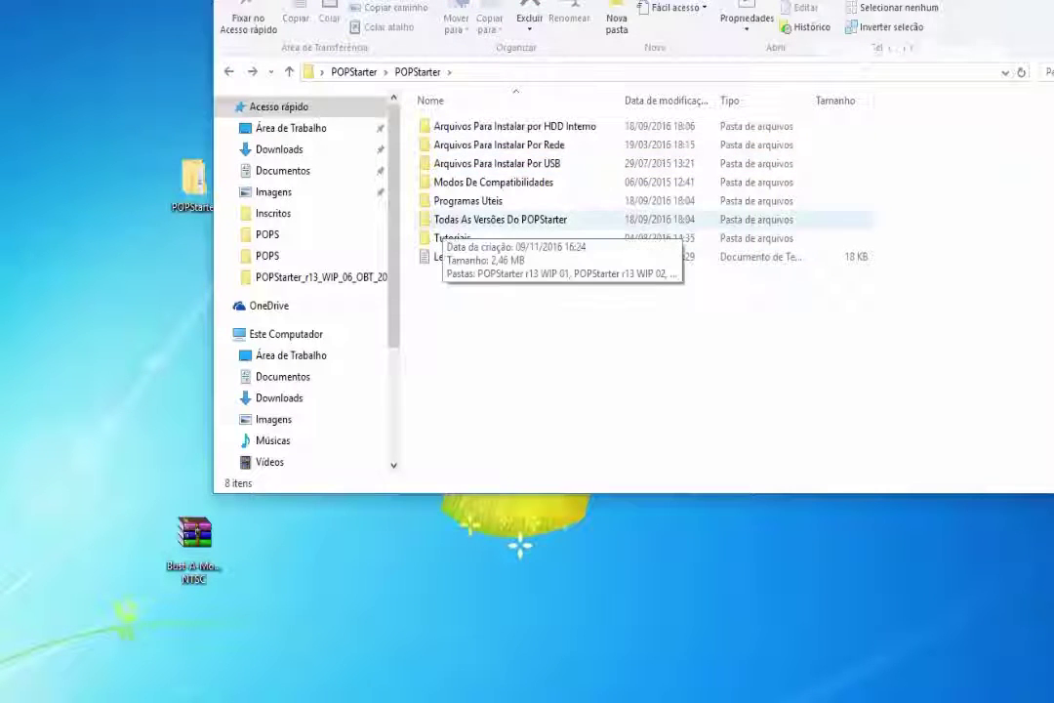
double_click(460, 201)
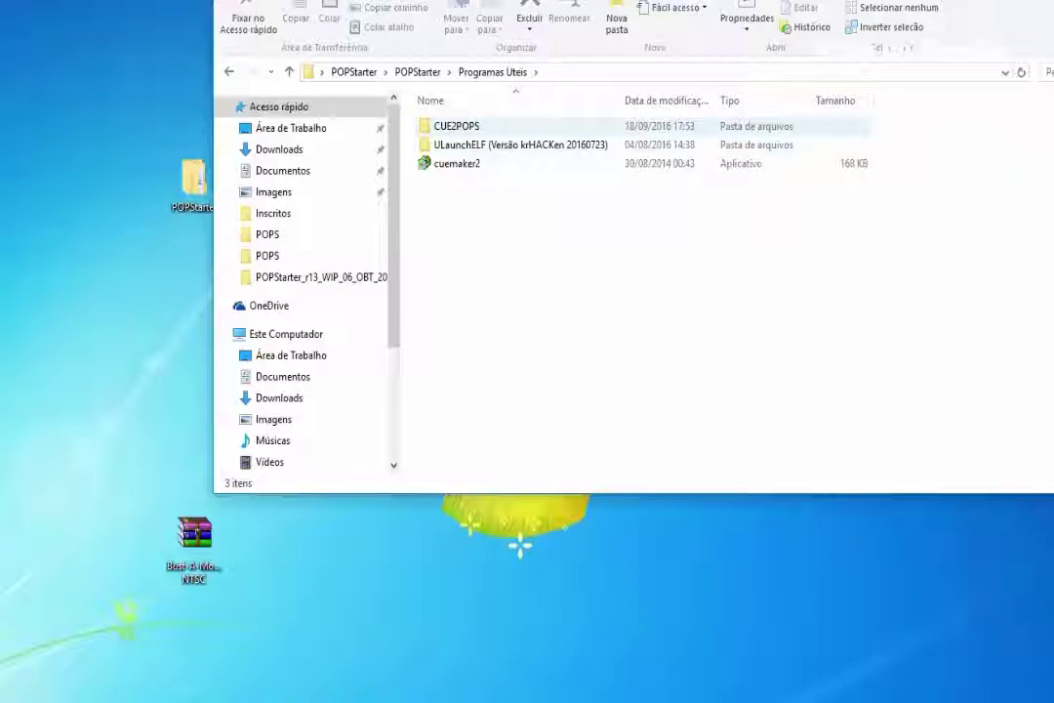
double_click(456, 126)
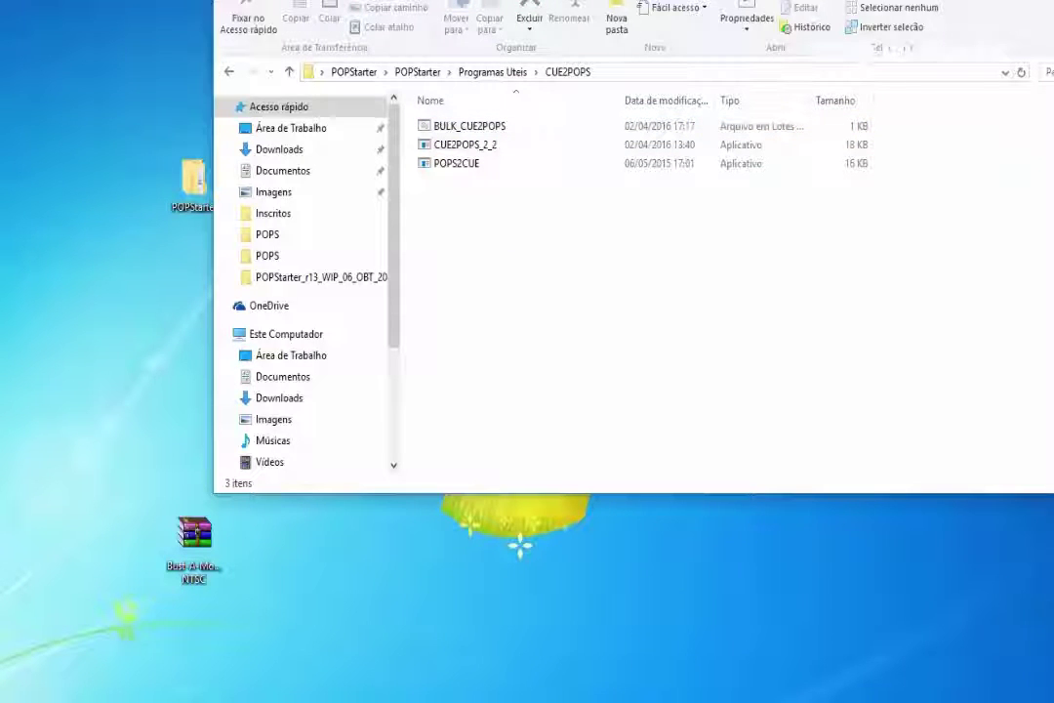
- Extract the Bust-A-Move4 NTSC archive onto the desktop, delete the archive and open the extracted folder
drag(194, 532, 255, 534)
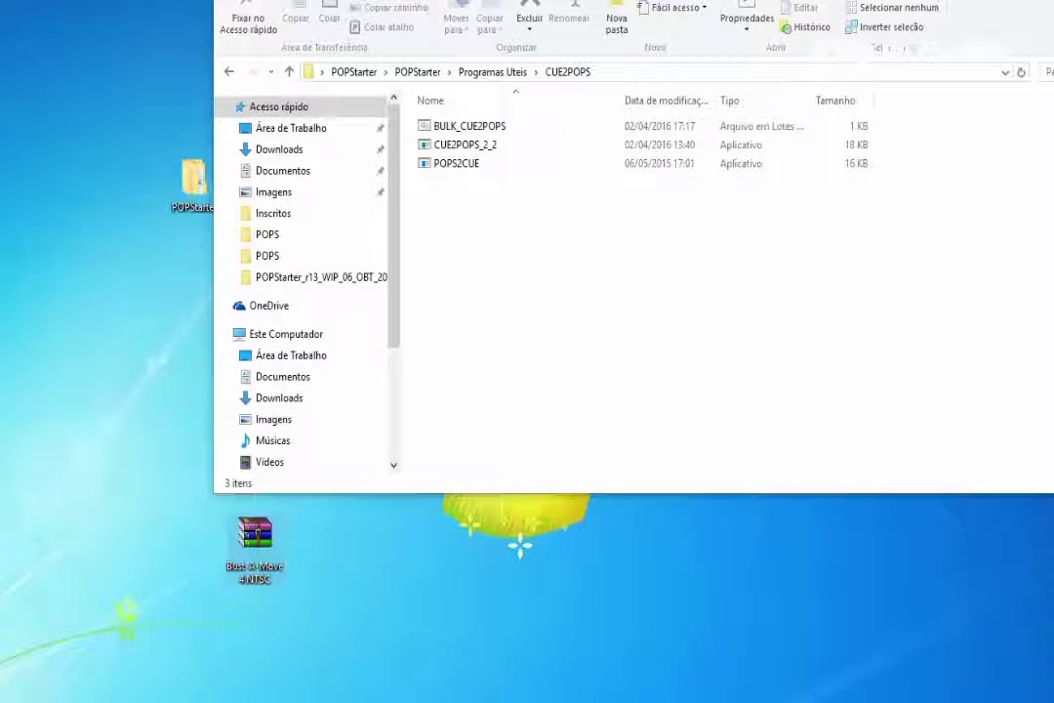
right_click(255, 535)
click(322, 265)
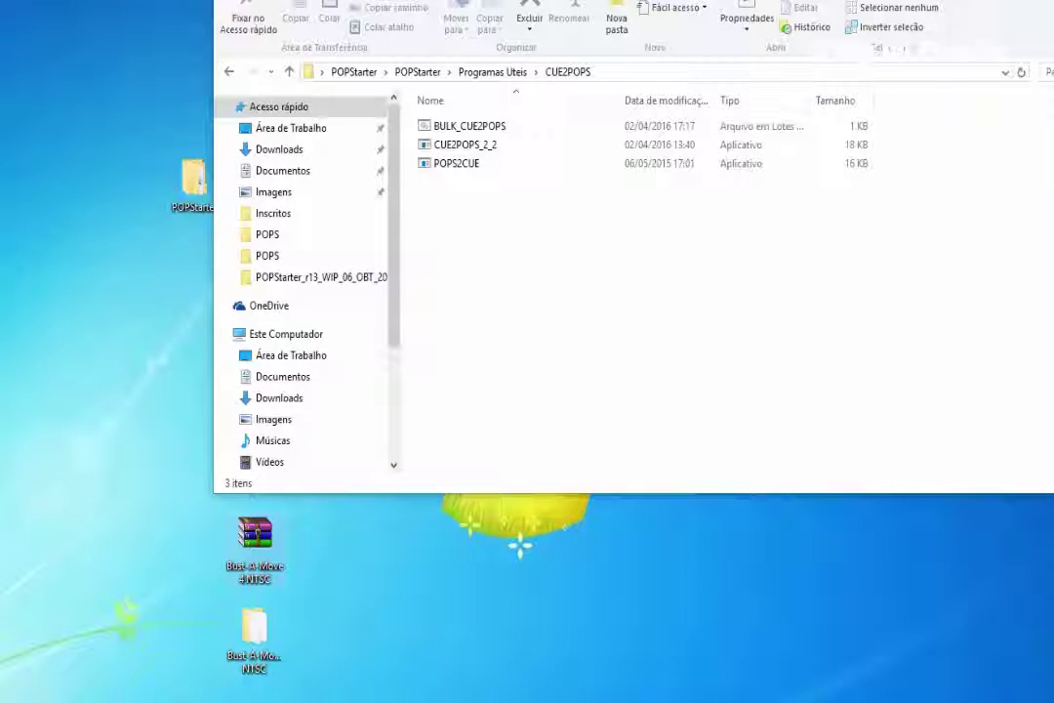
key(Delete)
double_click(254, 629)
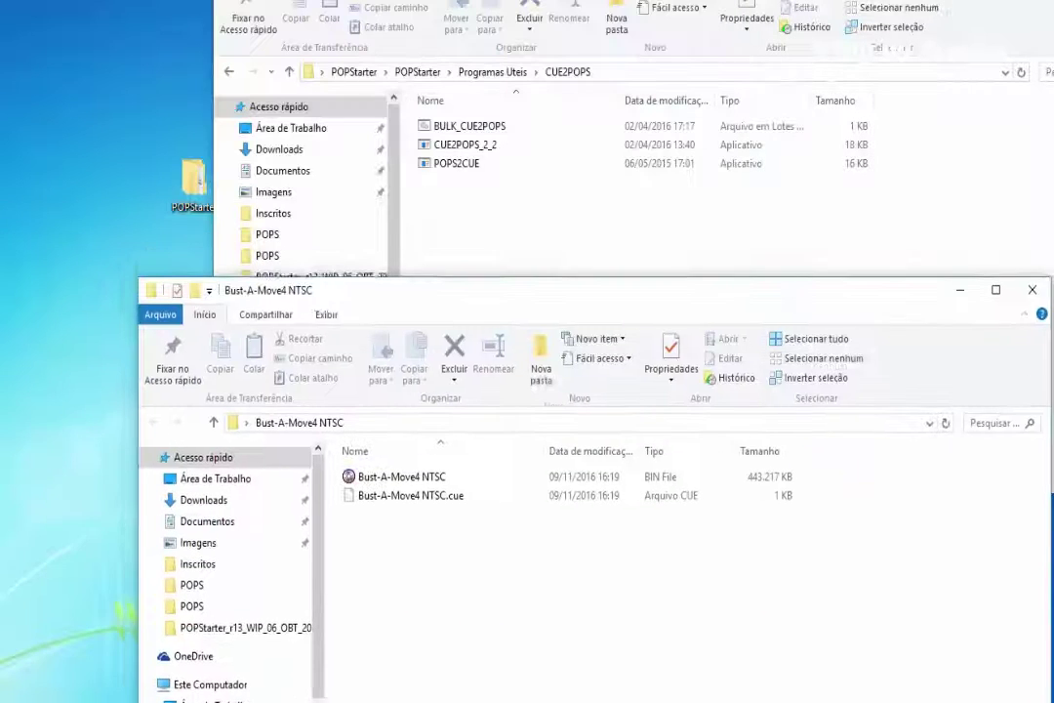
- Convert Bust-A-Move4 NTSC.cue to a VCD file with the CUE2POPS_2_2 program
drag(508, 258, 503, 276)
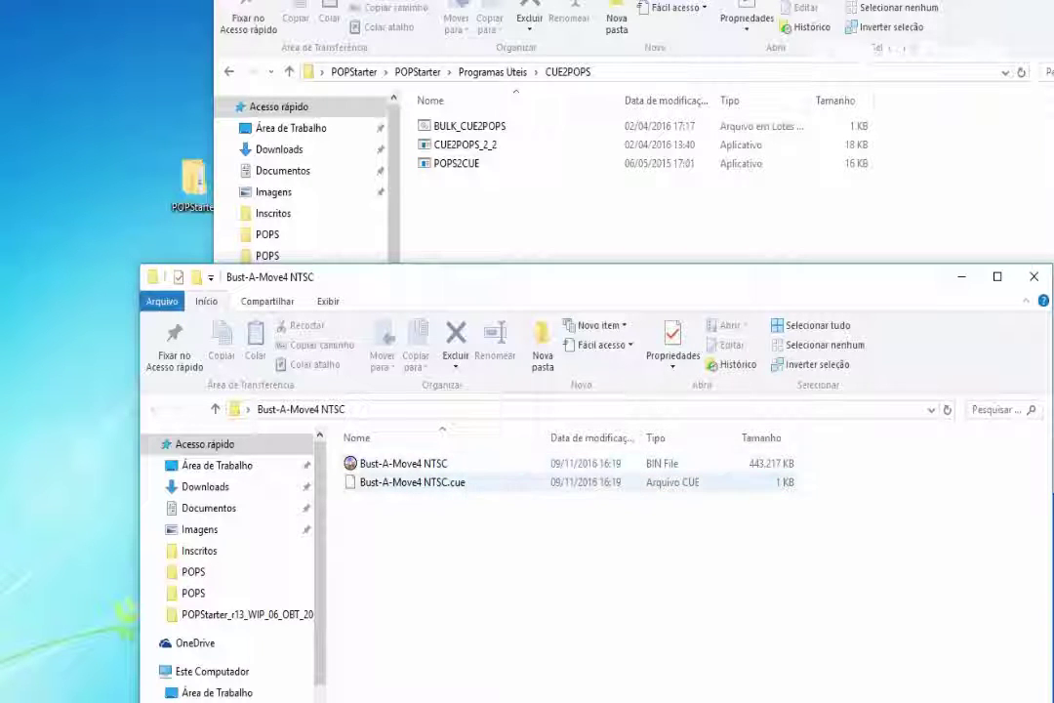
drag(410, 482, 551, 152)
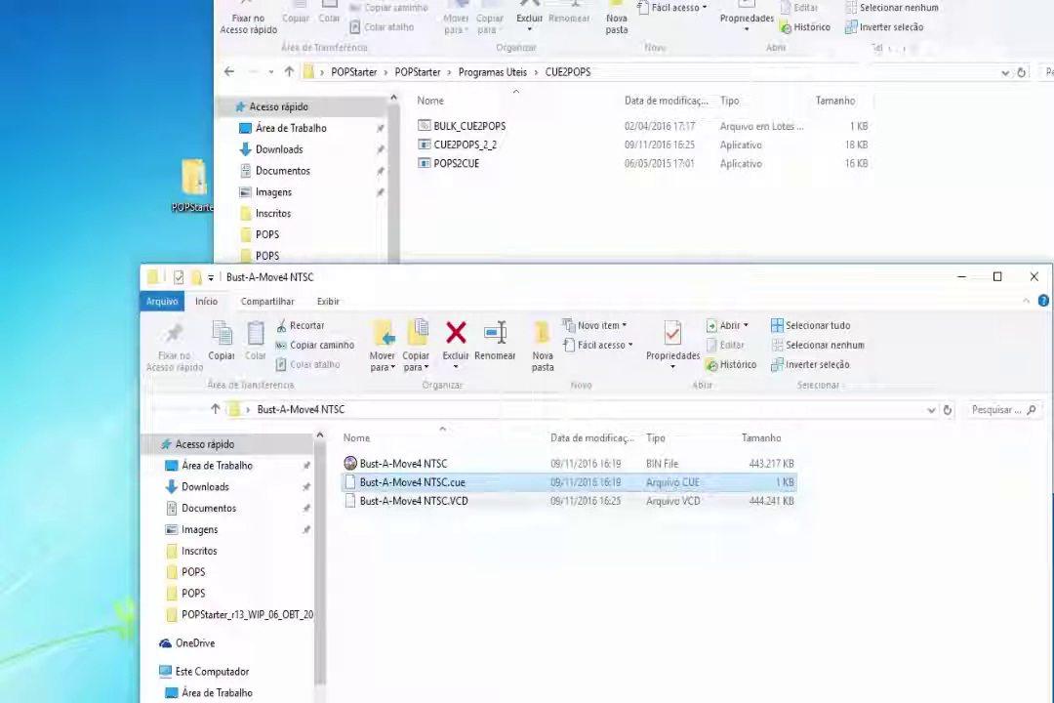
mouse_move(402, 502)
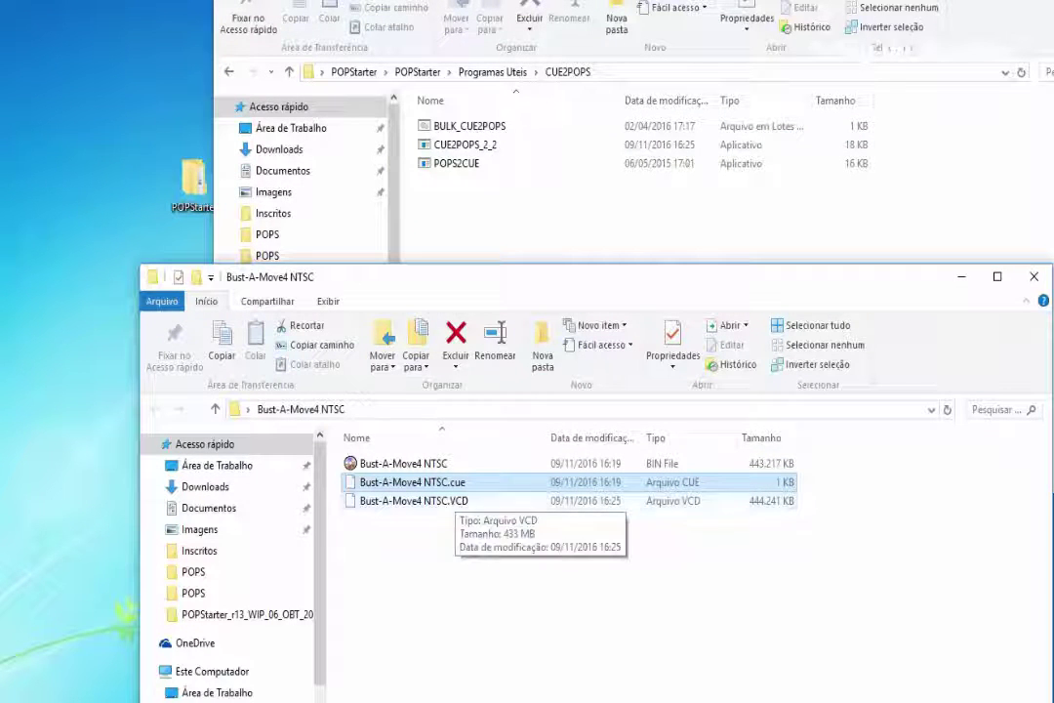
- Delete the Bust-A-Move4 NTSC BIN and CUE files, keeping only the VCD file
ctrl+click(403, 463)
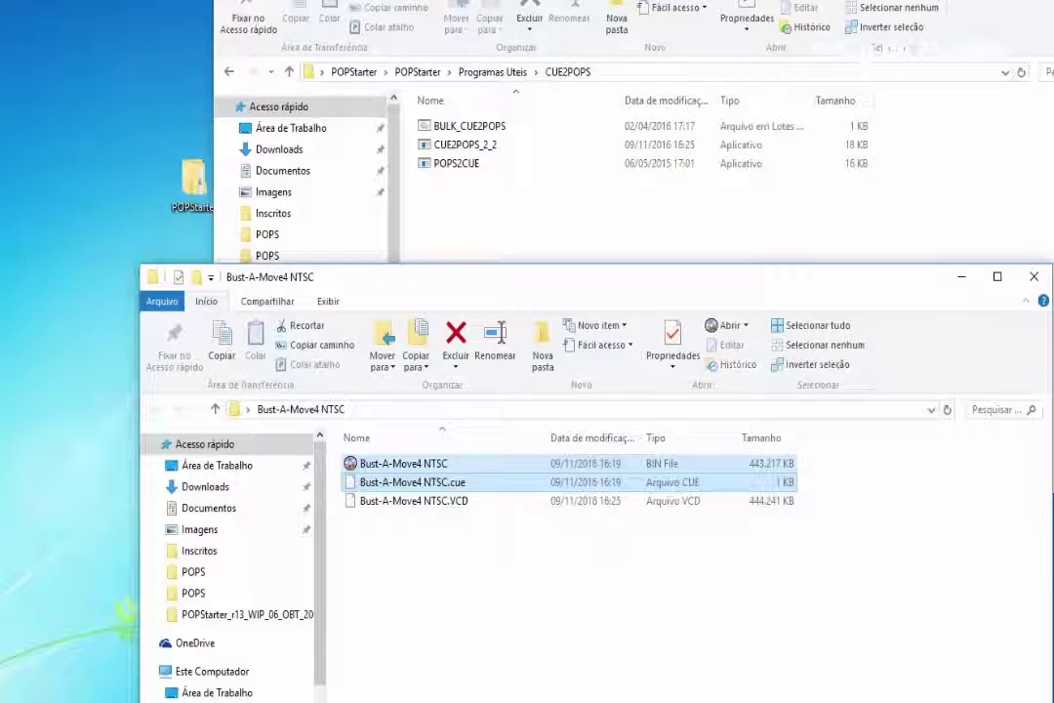
right_click(389, 481)
click(412, 419)
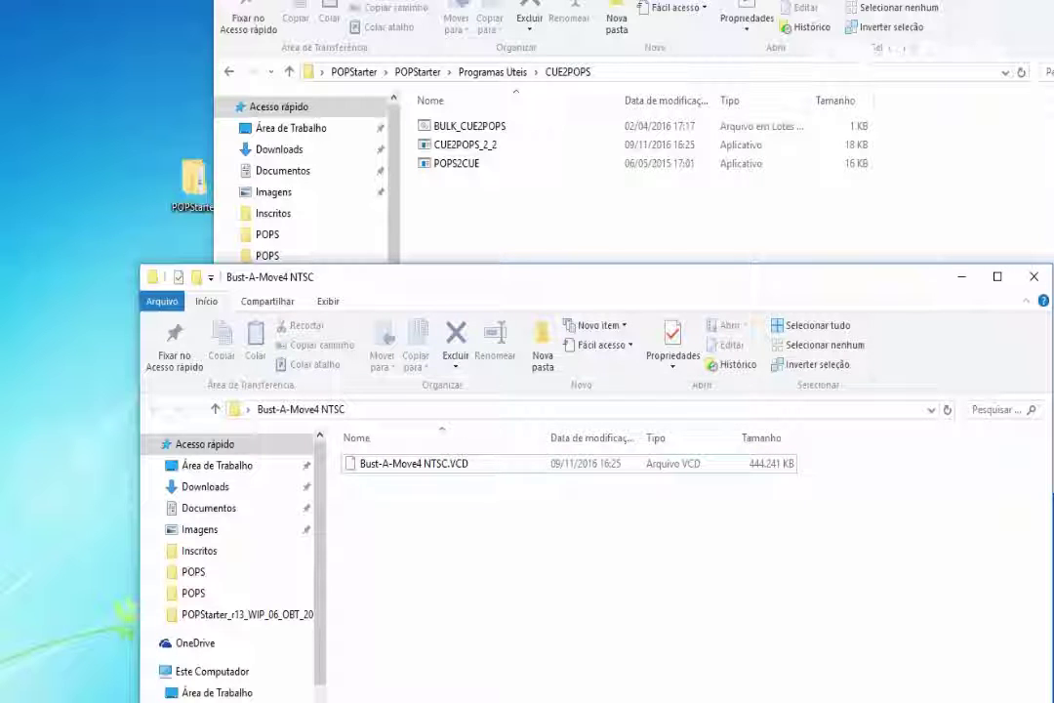
- Move the POPStarter folder to the desktop's upper corner and open POPS inside Arquivos Para Instalar Por USB
drag(193, 178, 74, 93)
click(546, 547)
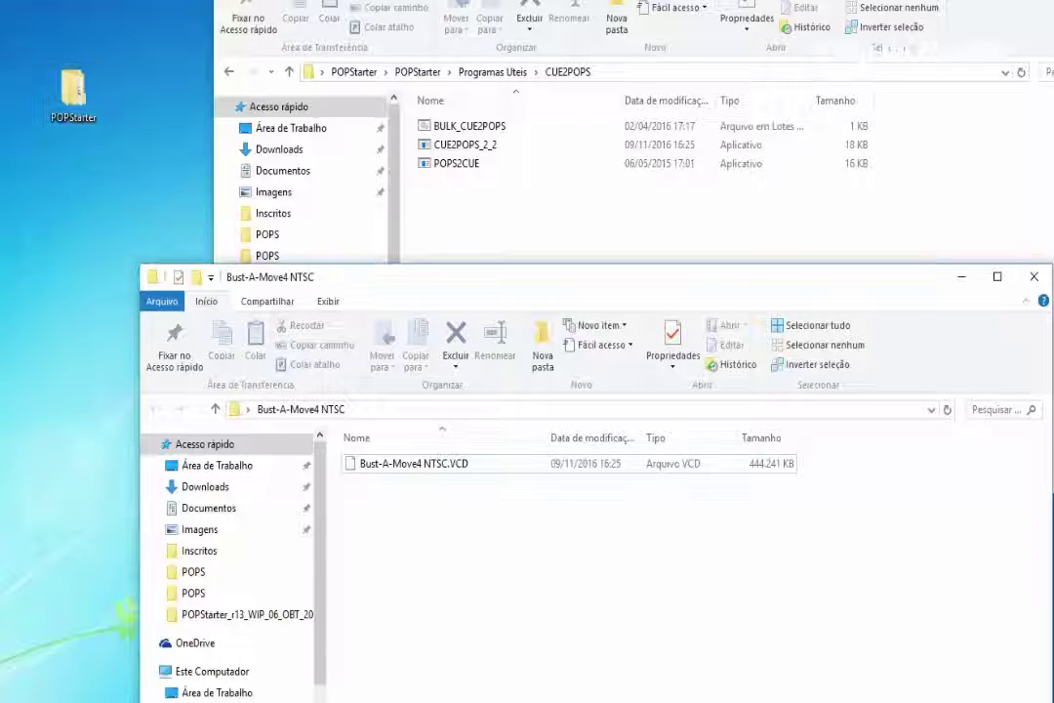
click(419, 220)
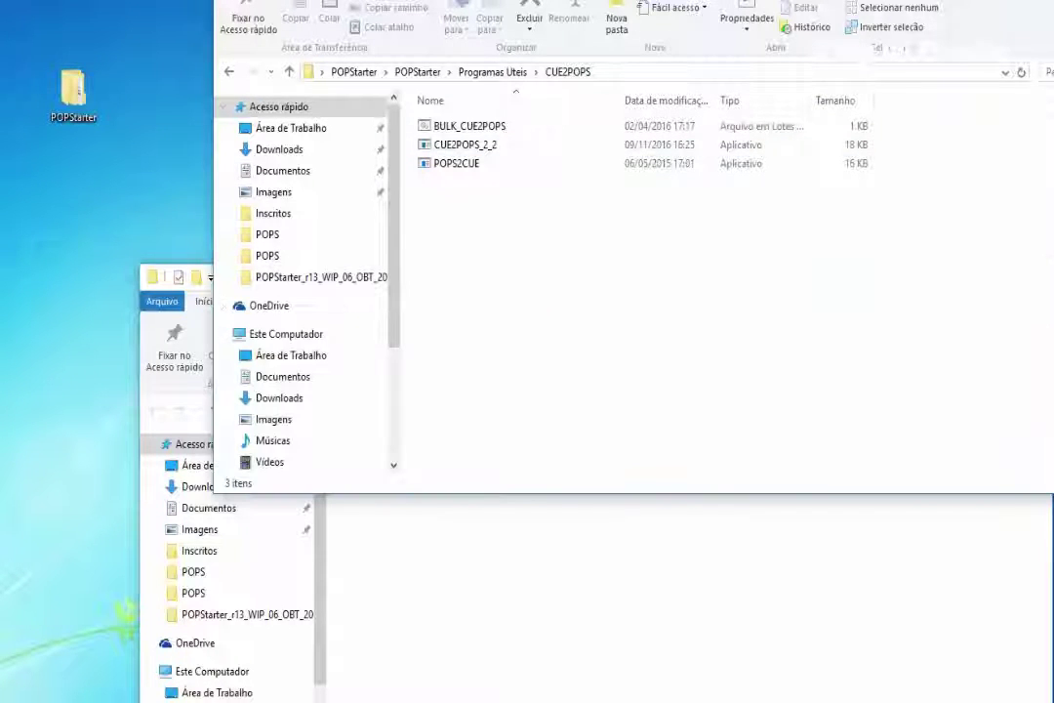
click(229, 71)
key(BackSpace)
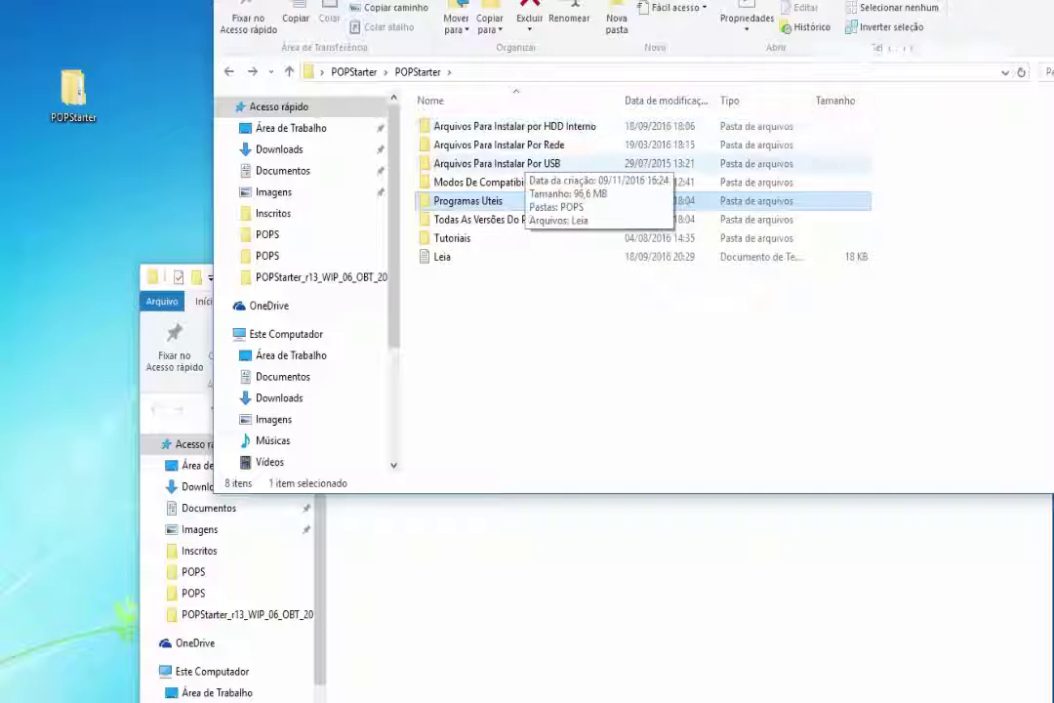
double_click(525, 163)
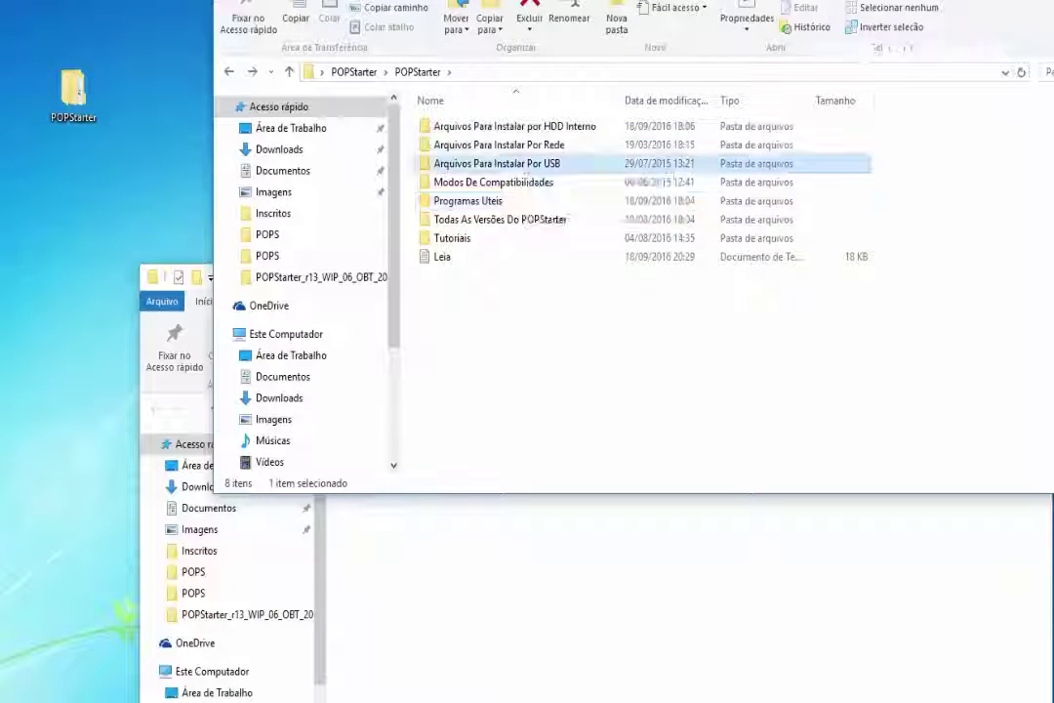
click(488, 126)
double_click(445, 126)
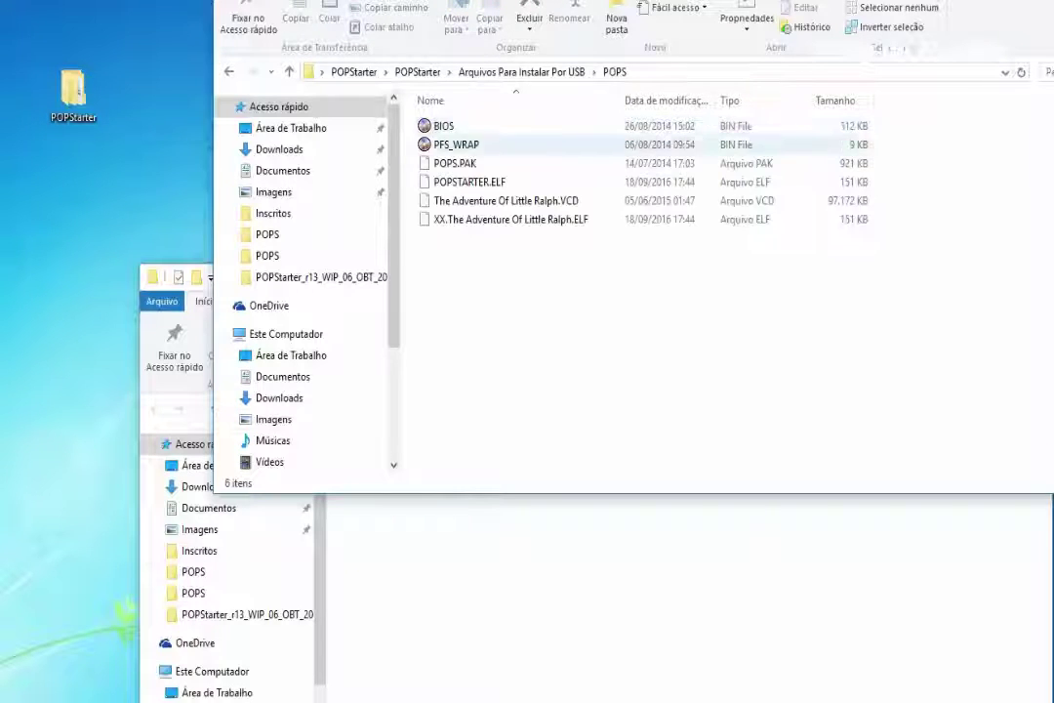
- Minimize the Bust-A-Move4 NTSC window and bring the POPS window fully onto the screen
click(625, 551)
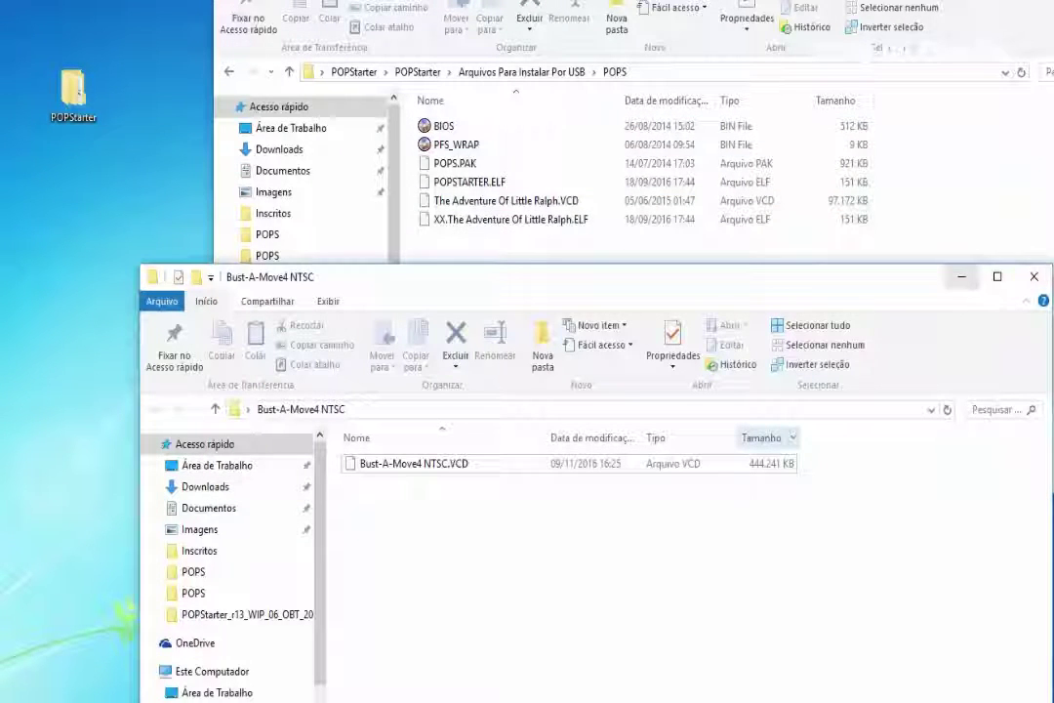
click(961, 277)
drag(742, 1, 618, 48)
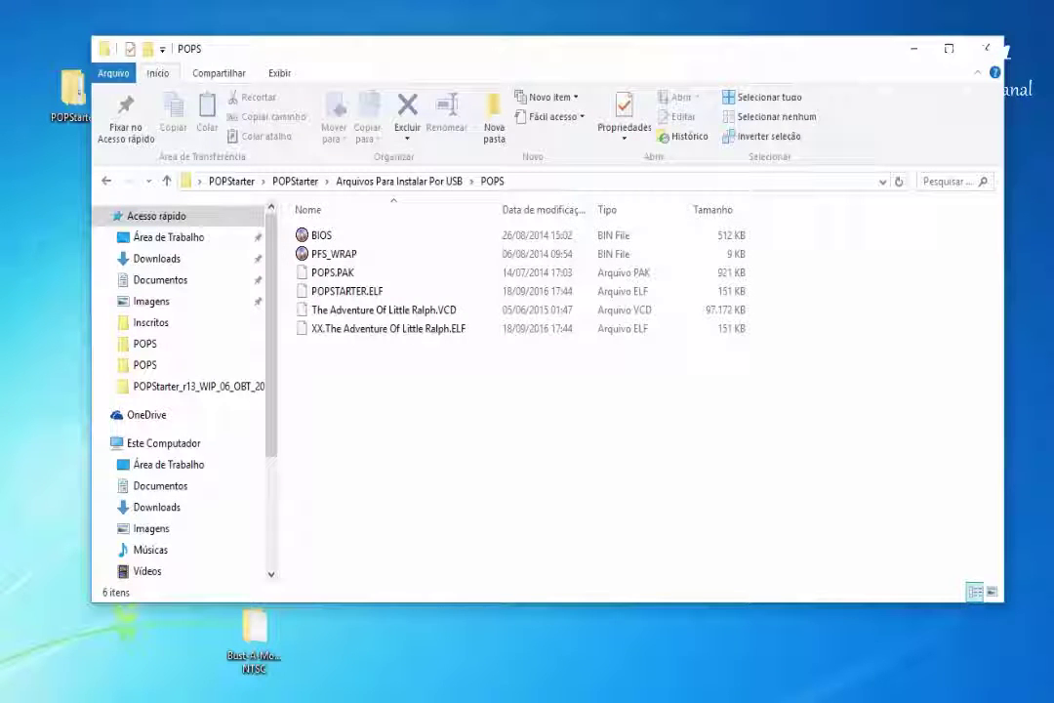
- Open the PS1 PS2 (D:) drive in a separate window and place it below the POPS window's file list
key(super+e)
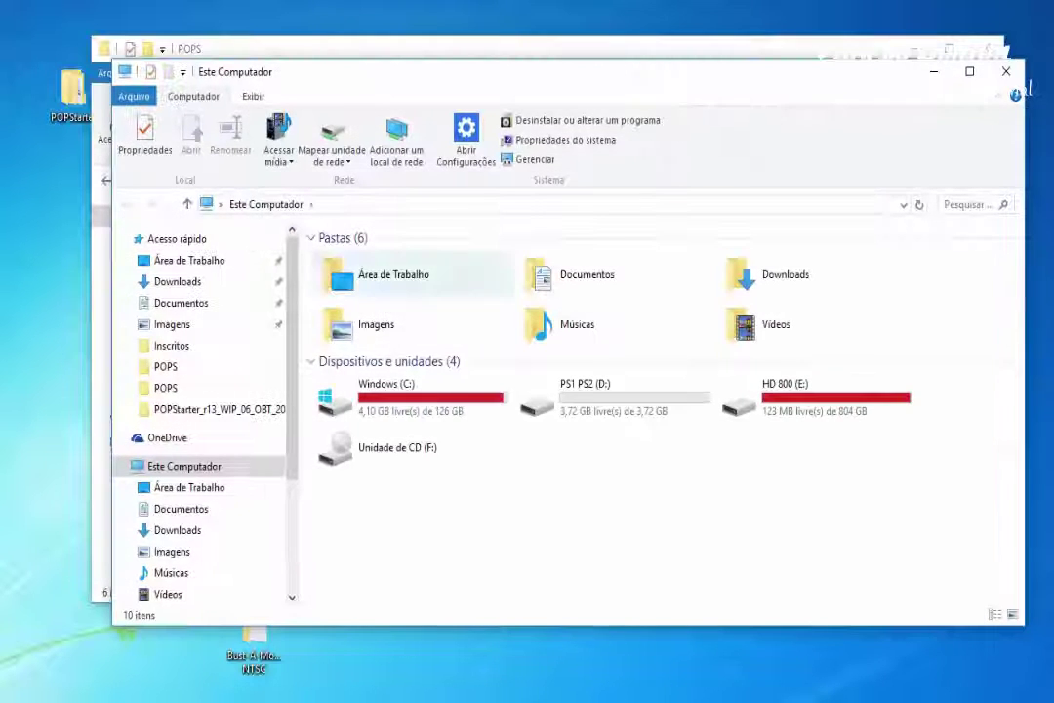
double_click(616, 397)
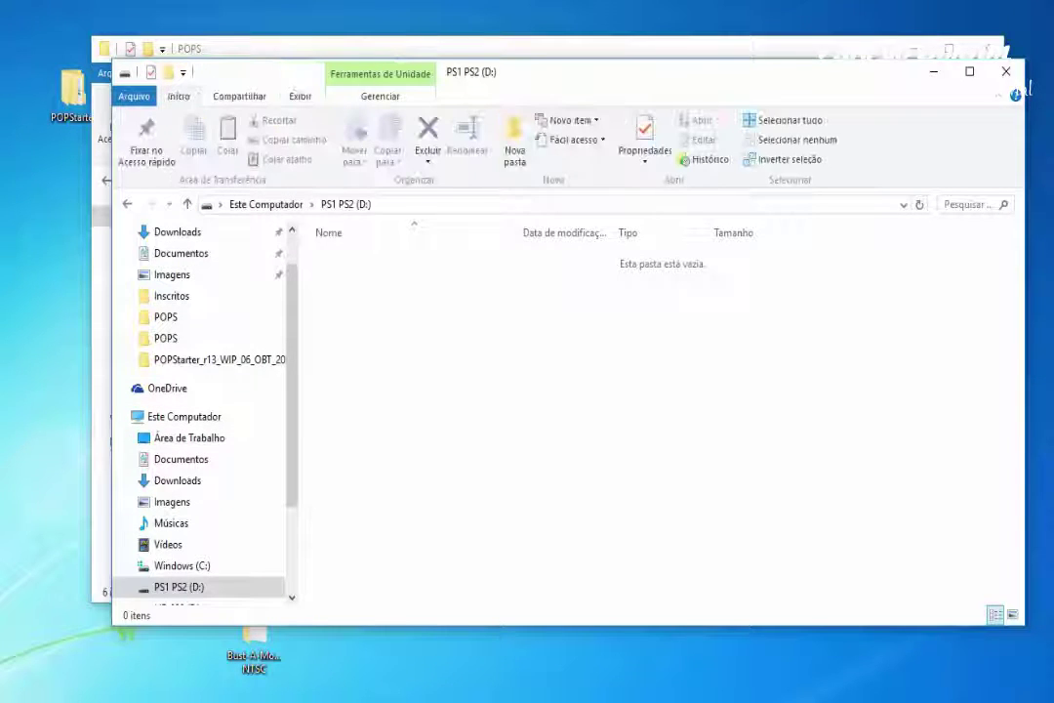
drag(625, 71, 629, 324)
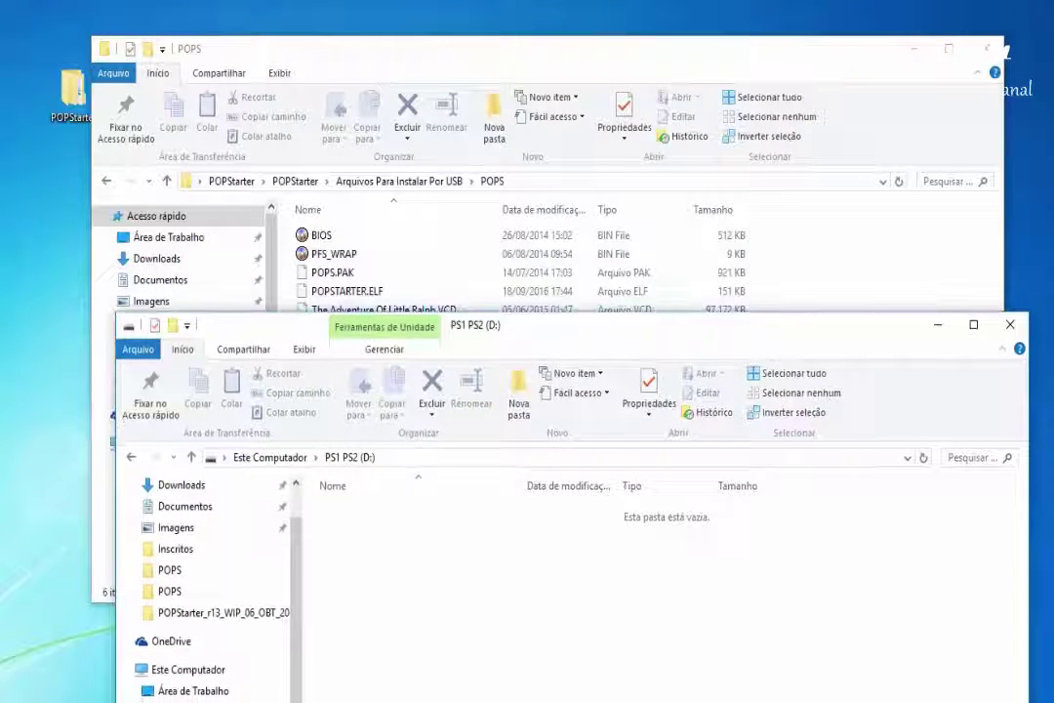
click(605, 48)
drag(404, 370, 313, 222)
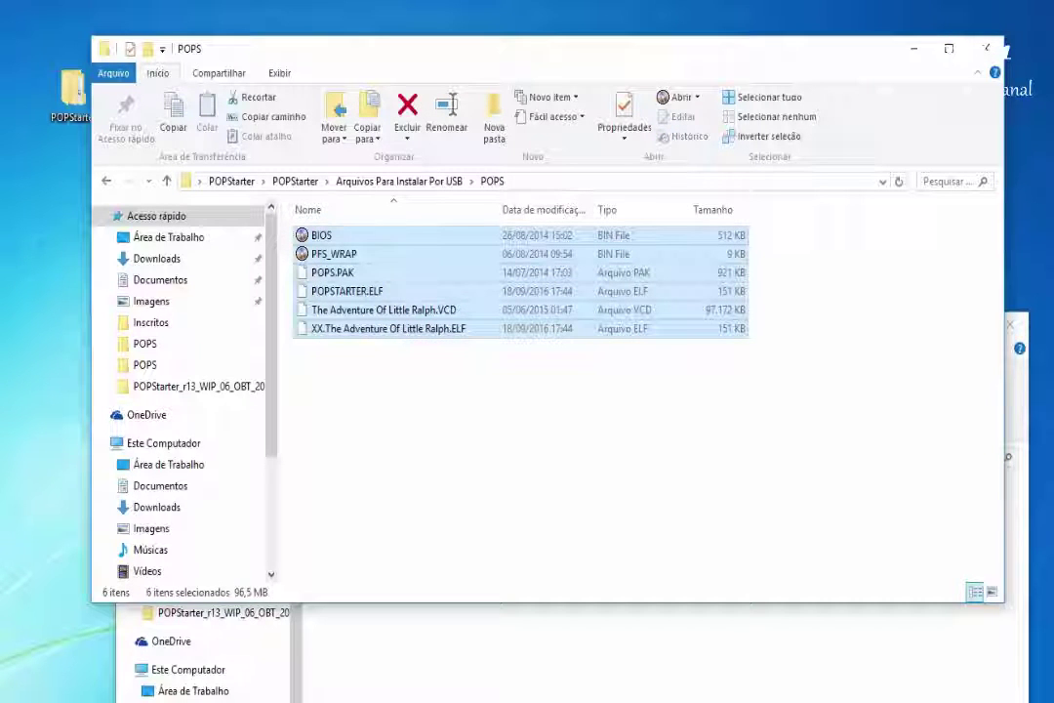
drag(342, 314, 430, 346)
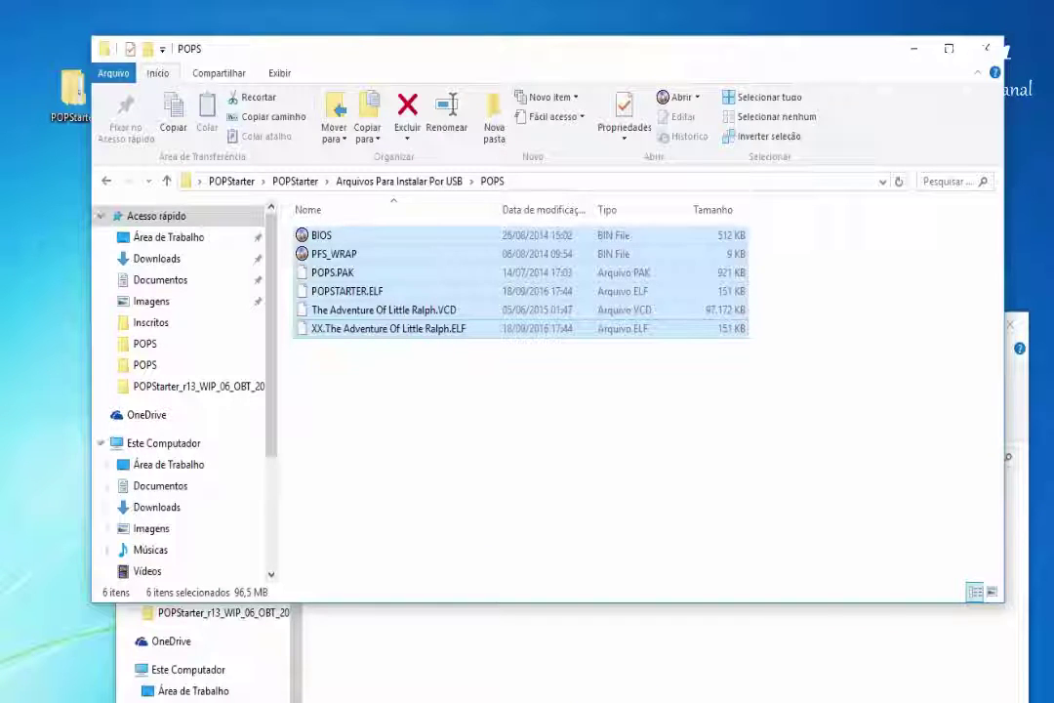
click(420, 415)
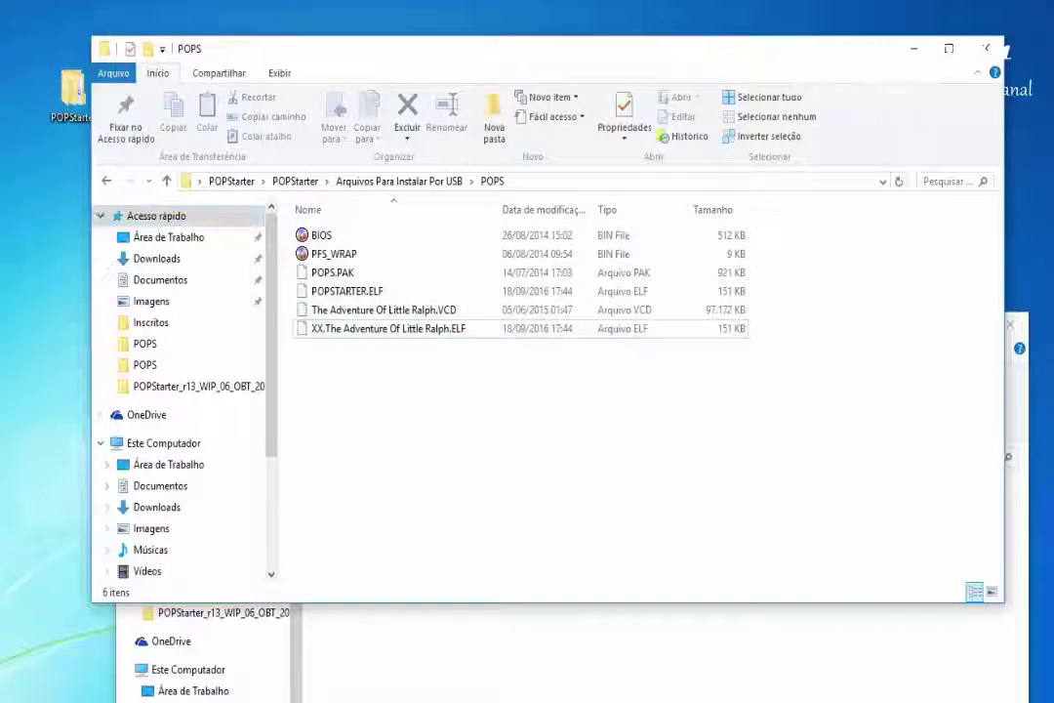
- Copy the POPS folder from Arquivos Para Instalar Por USB to the PS1 PS2 (D:) drive and close the source window
click(106, 182)
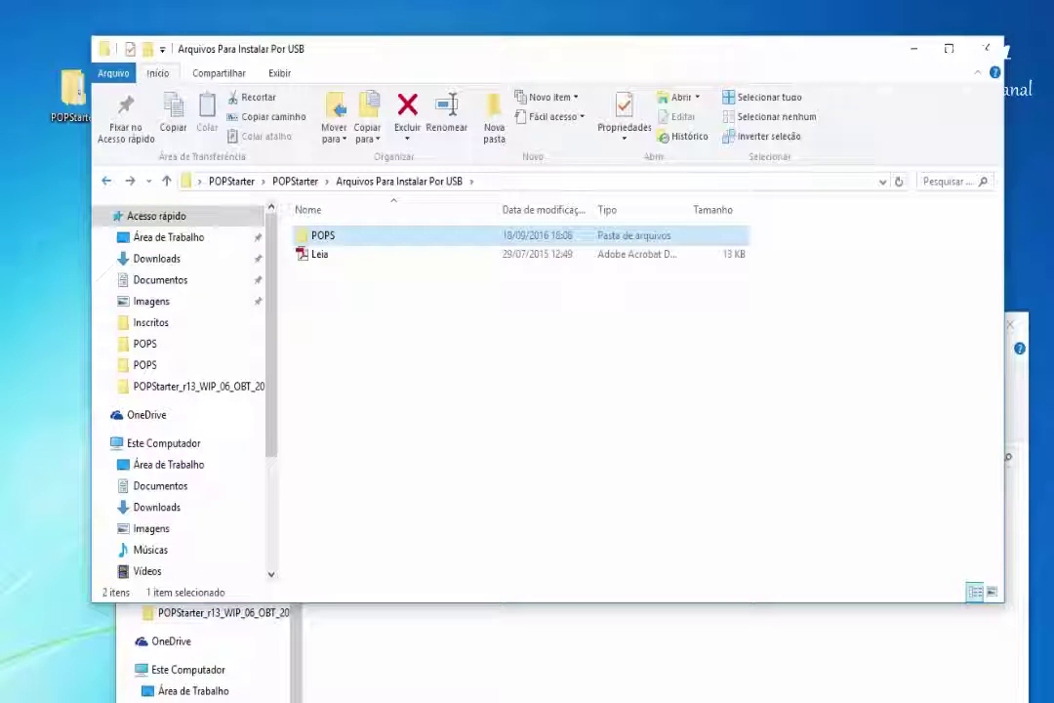
drag(322, 236, 522, 668)
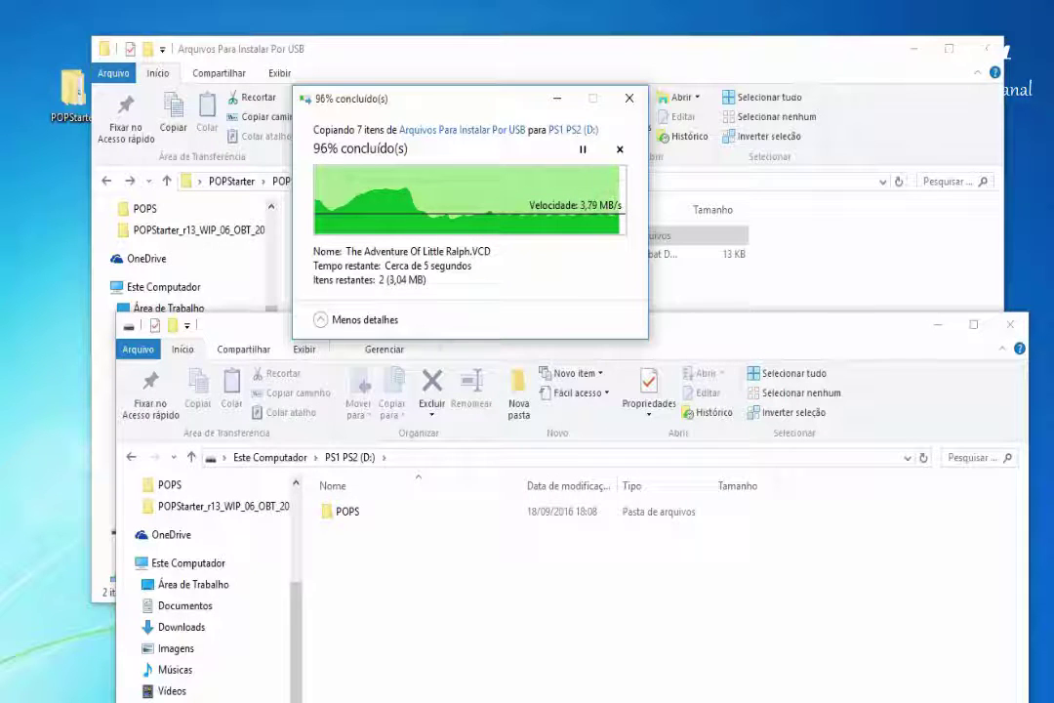
click(984, 49)
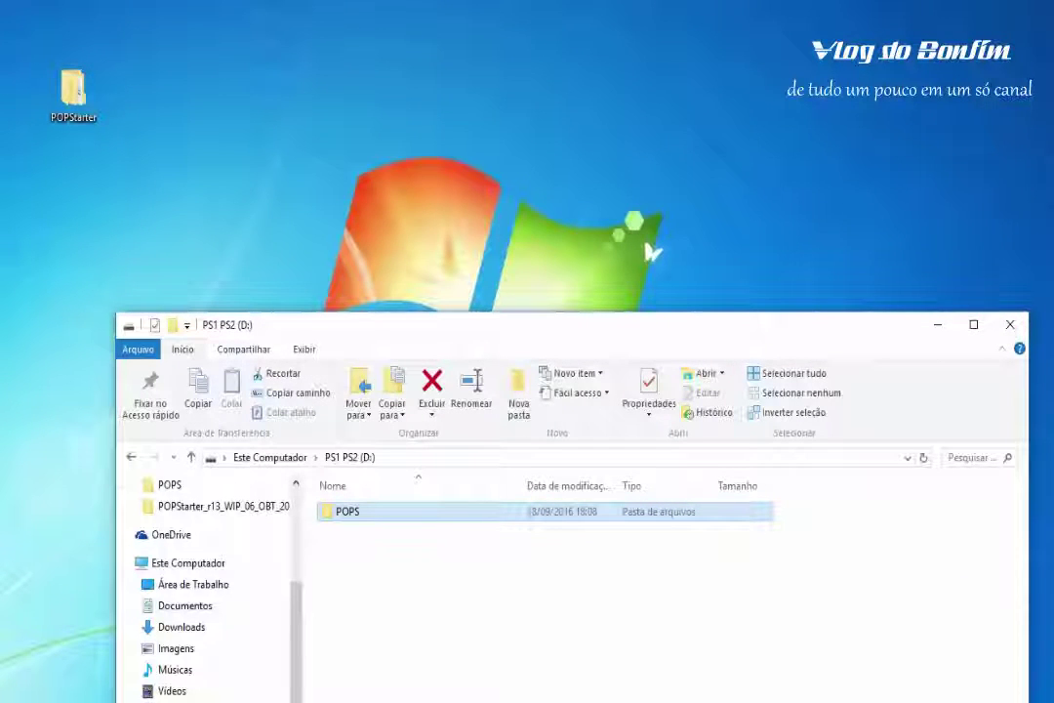
- Move the PS1 PS2 (D:) window higher to uncover the desktop folder and open the copied POPS folder
drag(576, 325, 553, 6)
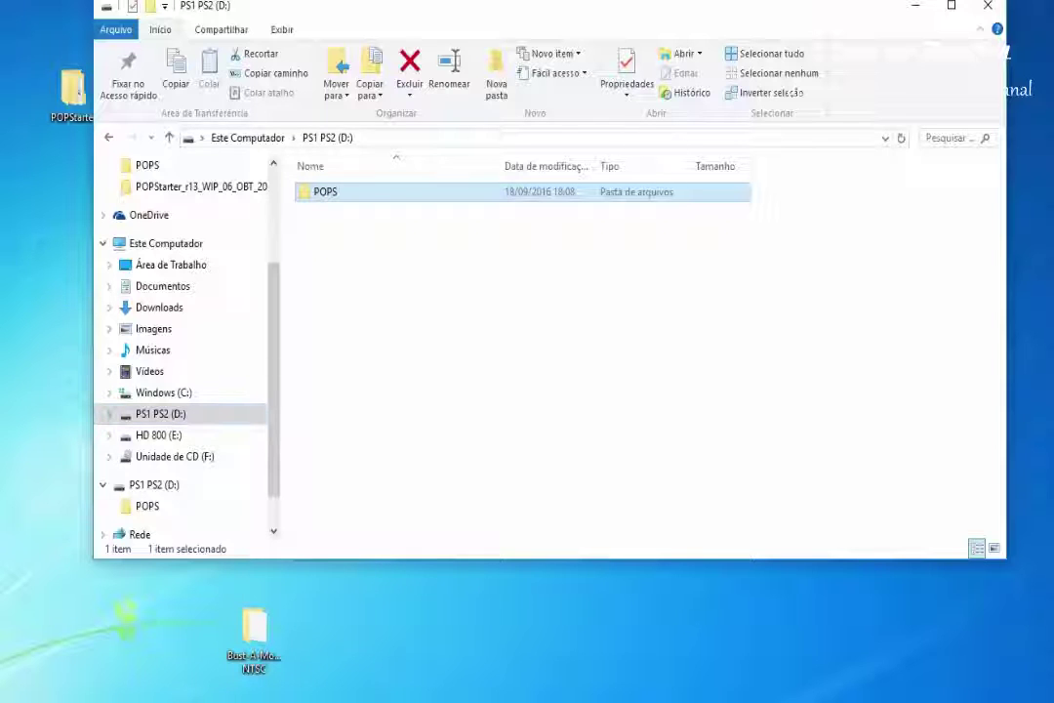
key(Return)
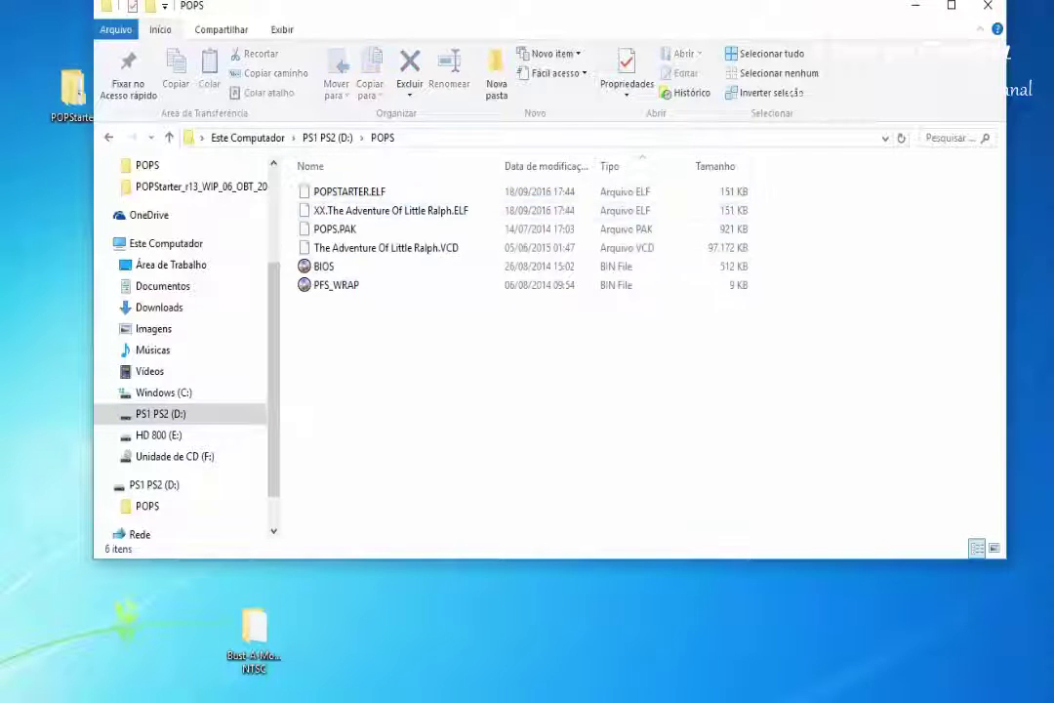
- Move the POPS window off the desktop's POPStarter folder and open POPStarter r13 WIP 15 inside its Todas As Versões Do POPStarter folder
drag(508, 7, 624, 4)
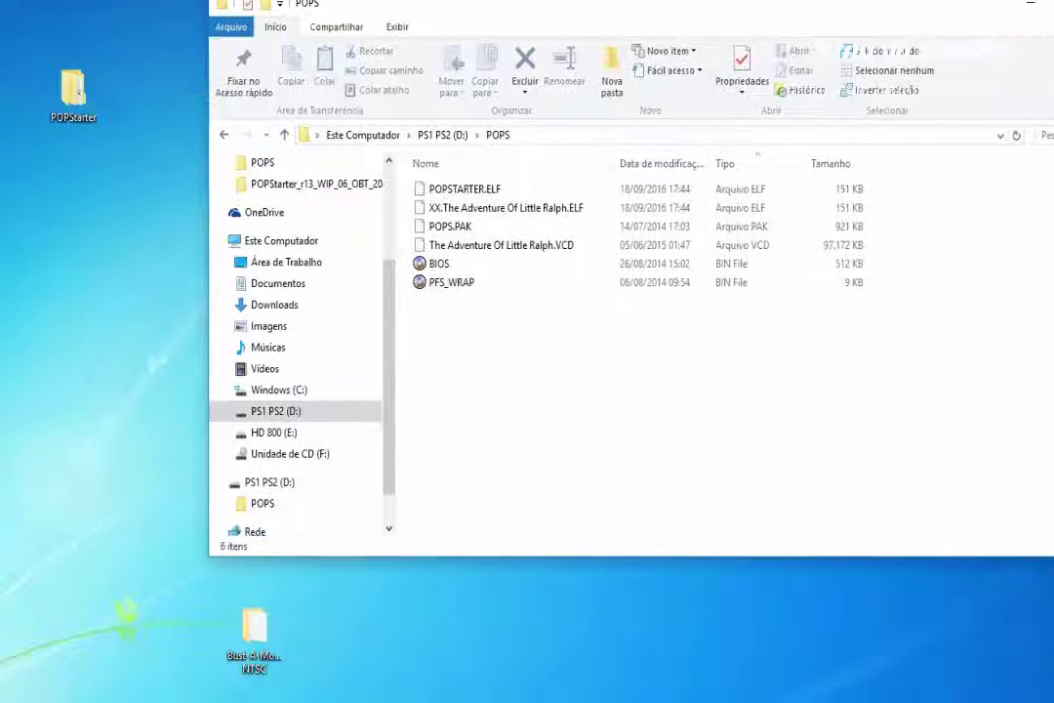
double_click(73, 89)
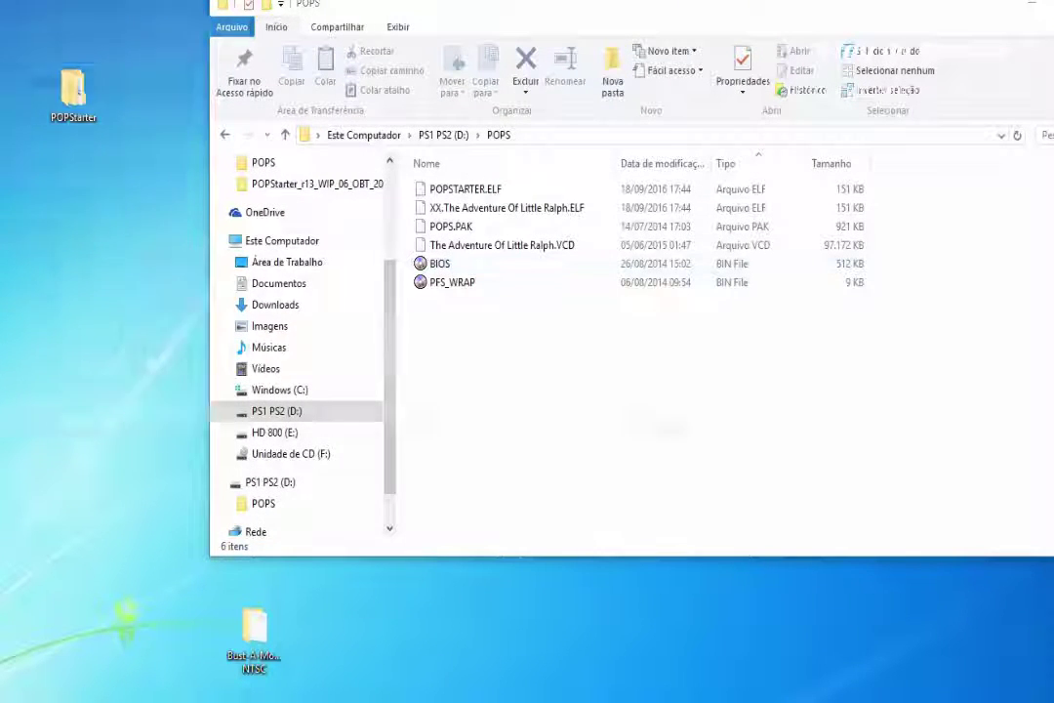
double_click(74, 81)
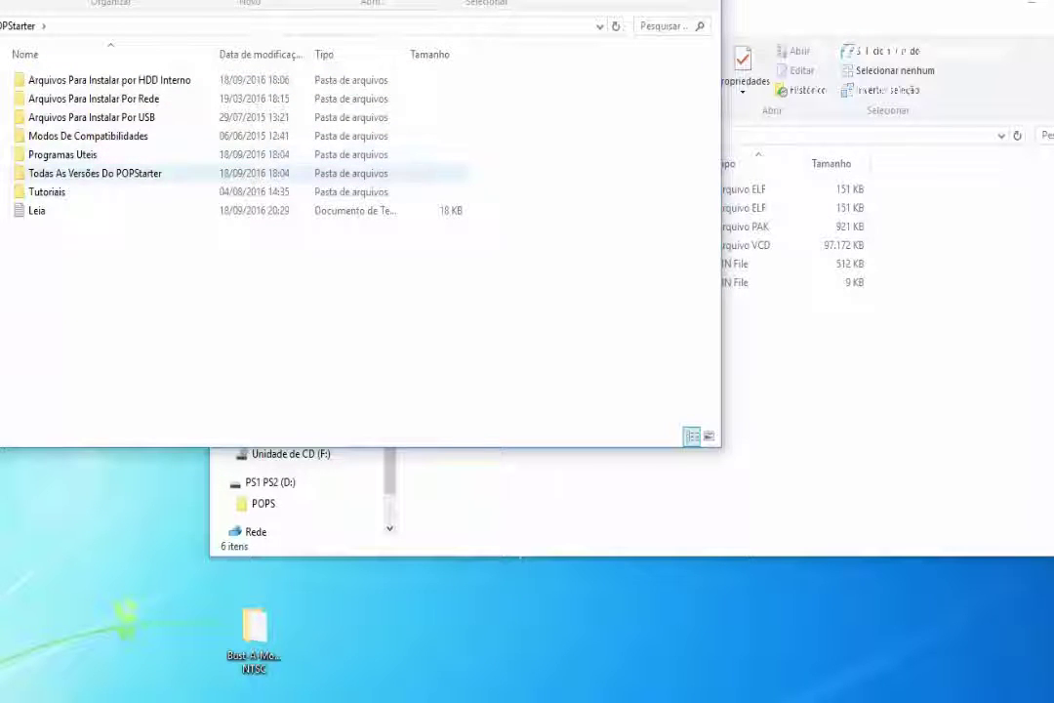
double_click(93, 173)
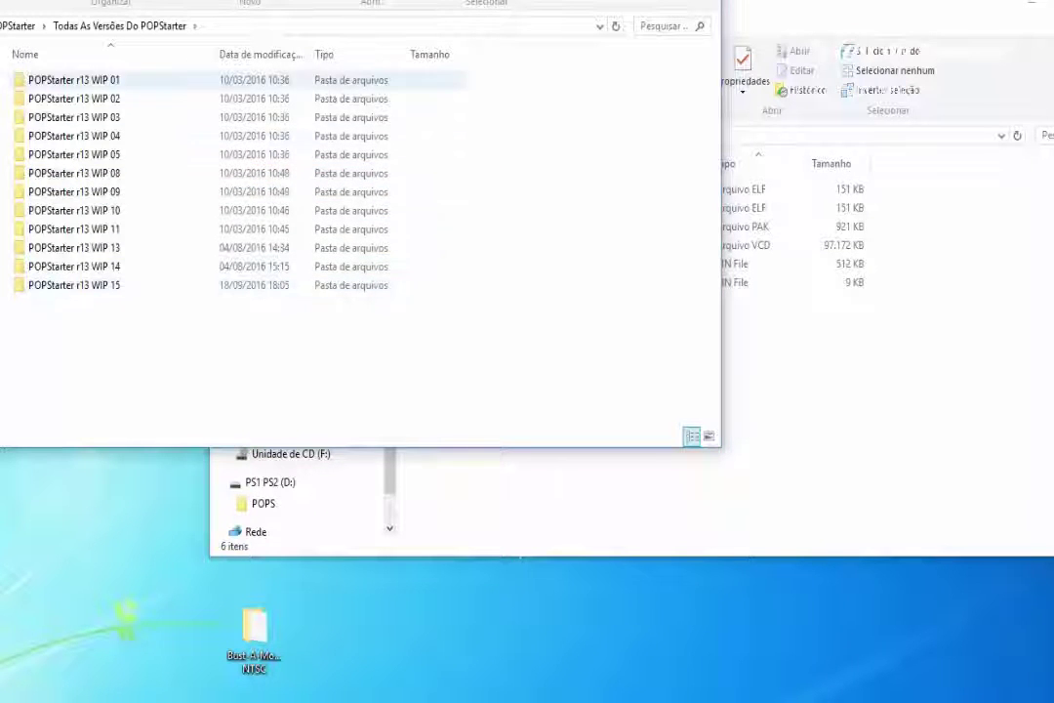
double_click(88, 285)
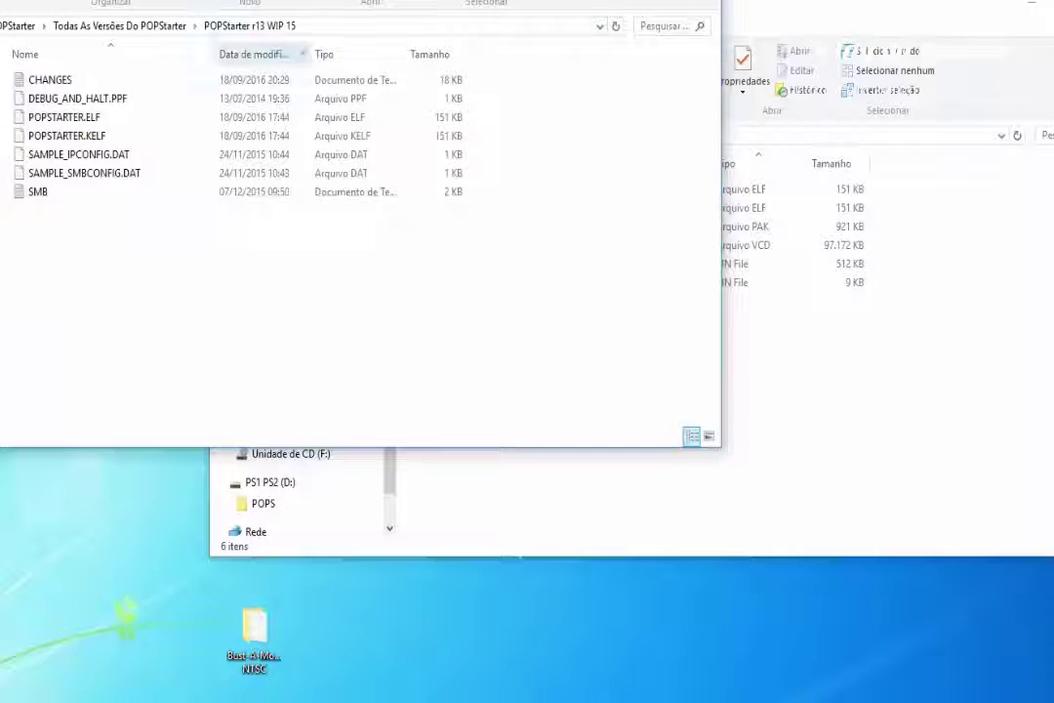
- Copy POPSTARTER.ELF from the POPStarter r13 WIP 15 folder into the desktop's Bust-A-Move4 NTSC folder and close the source window
click(820, 13)
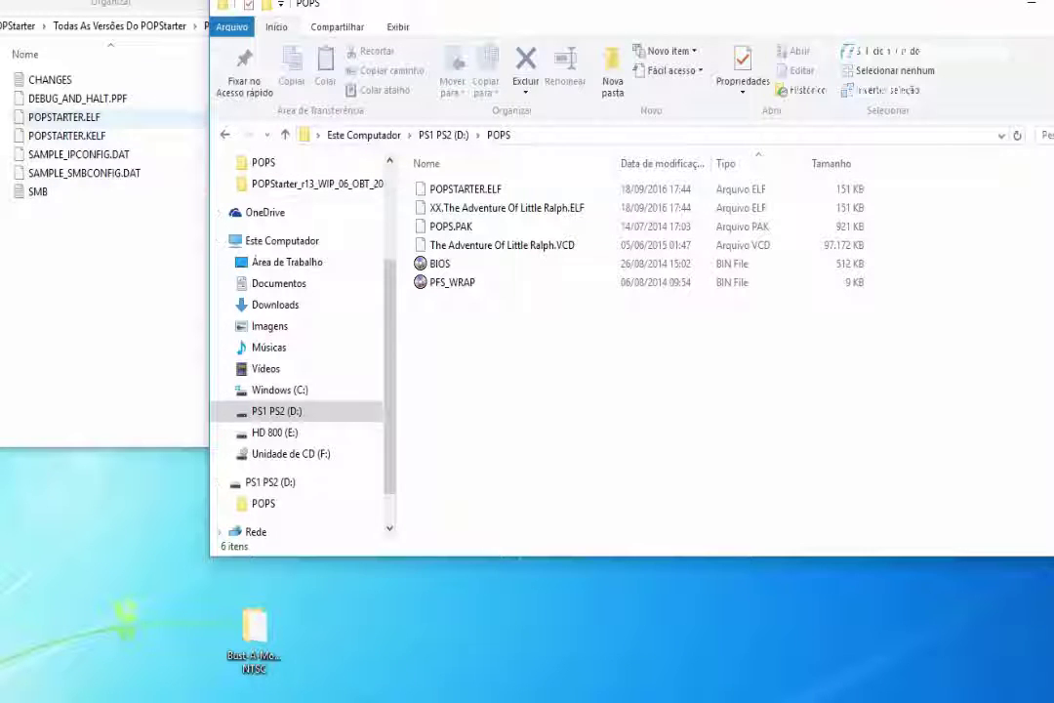
click(65, 117)
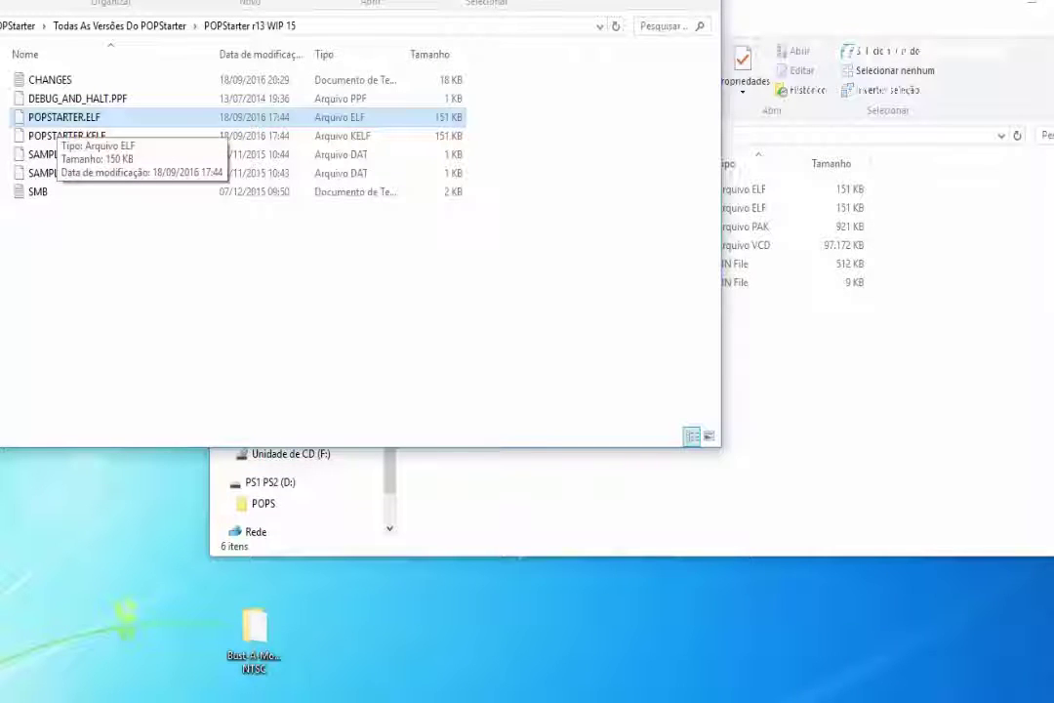
right_click(65, 121)
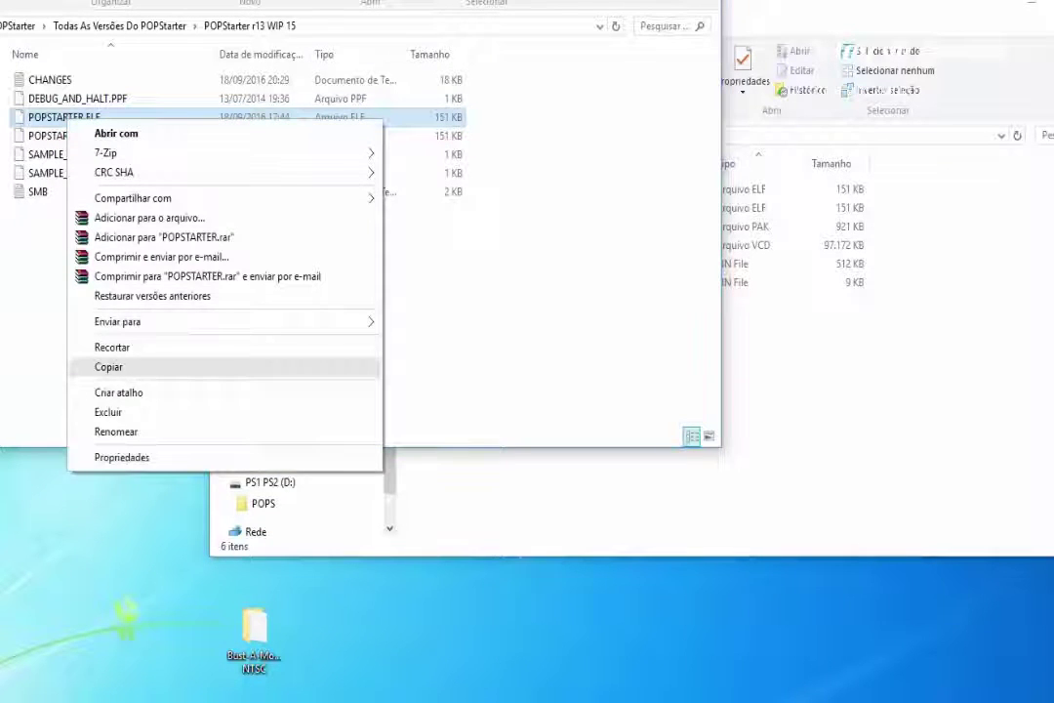
click(108, 366)
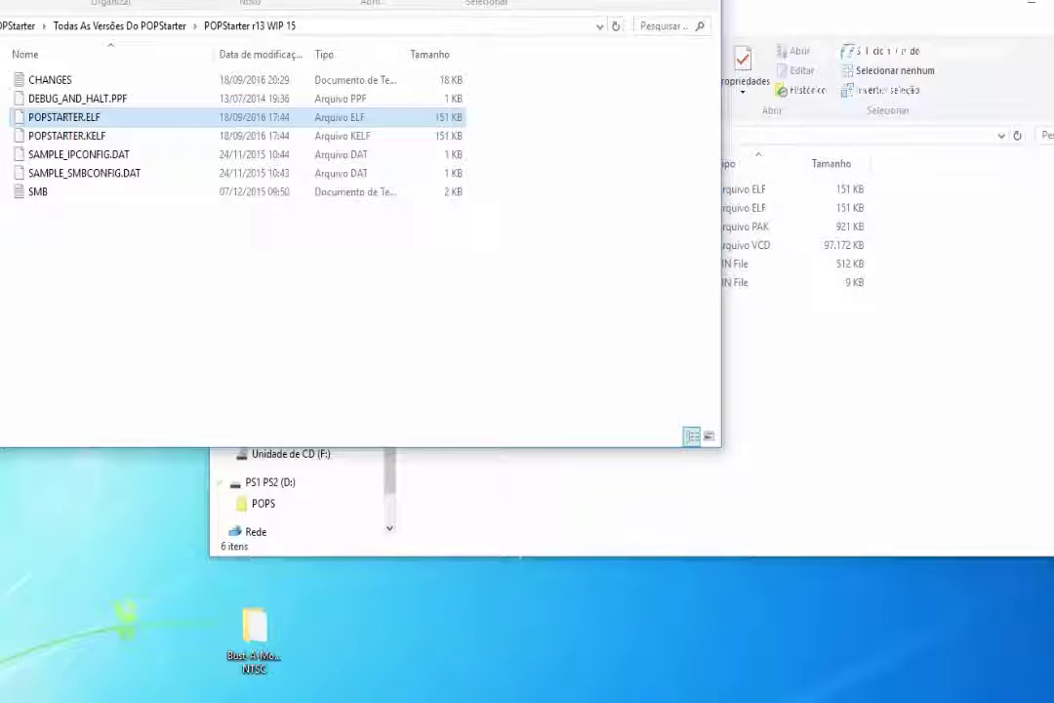
key(alt+F4)
double_click(255, 629)
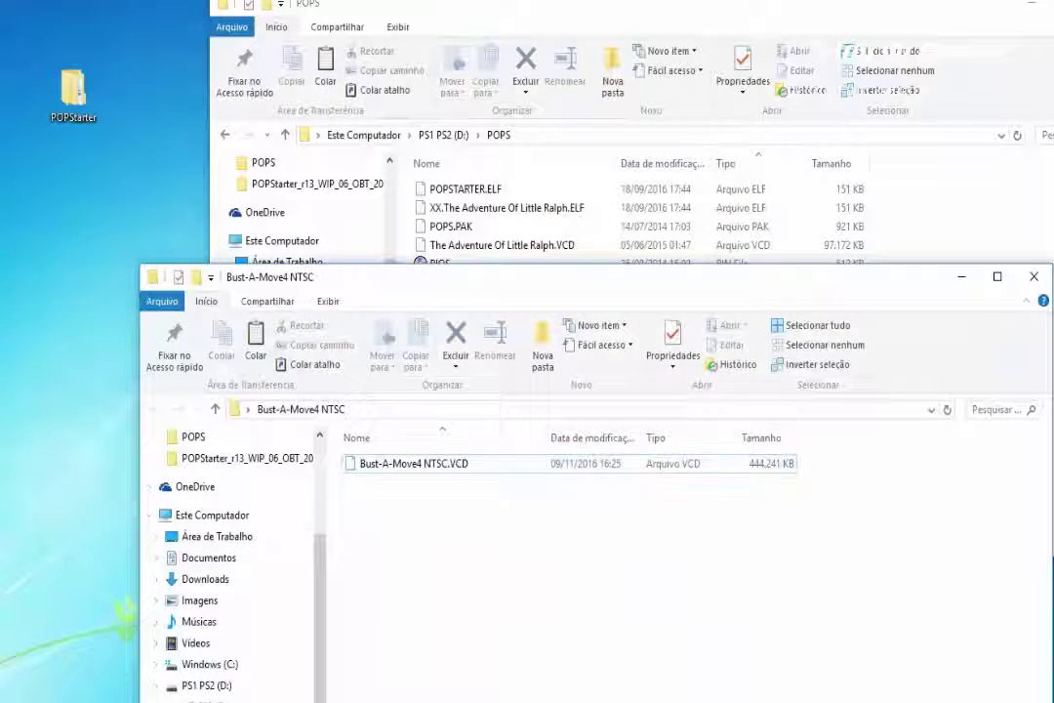
right_click(407, 532)
click(439, 402)
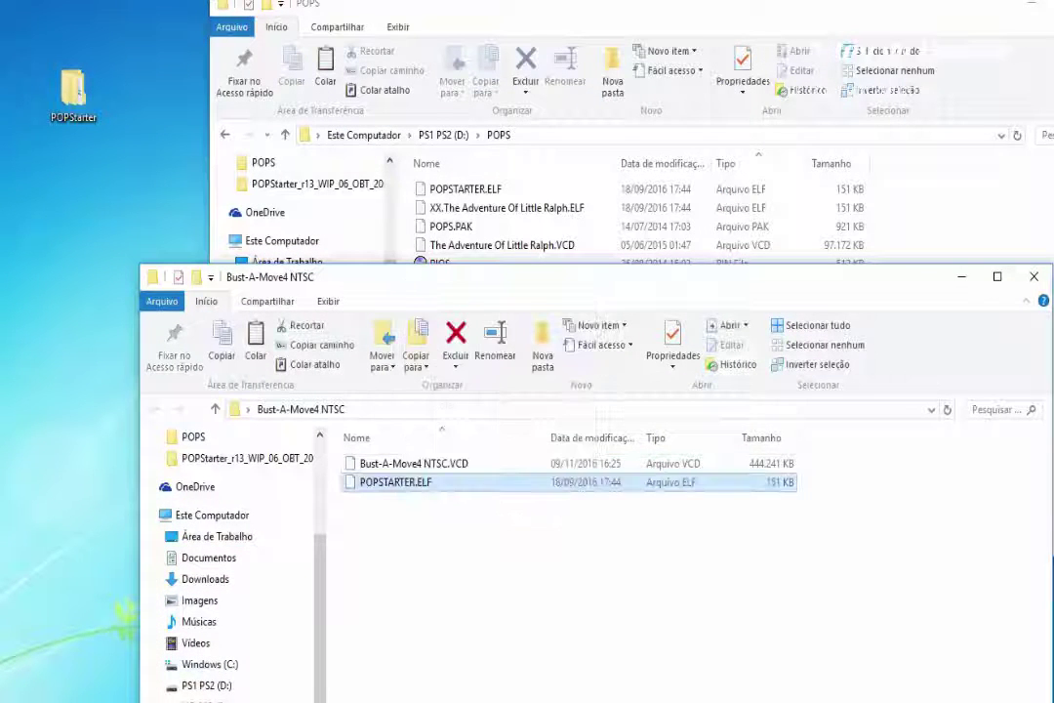
- Rename POPSTARTER.ELF in the Bust-A-Move4 NTSC folder as XX.Bust-A-Move4 NTSC.ELF, reusing the VCD file's name after the XX. prefix
click(414, 464)
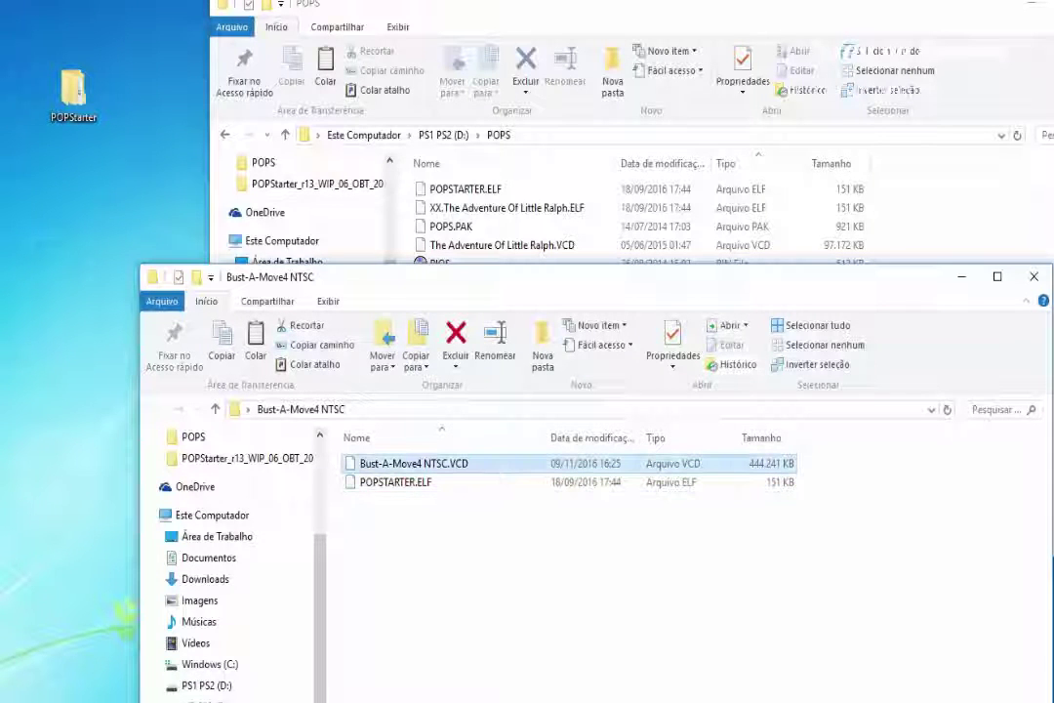
key(F2)
key(super+c)
right_click(349, 467)
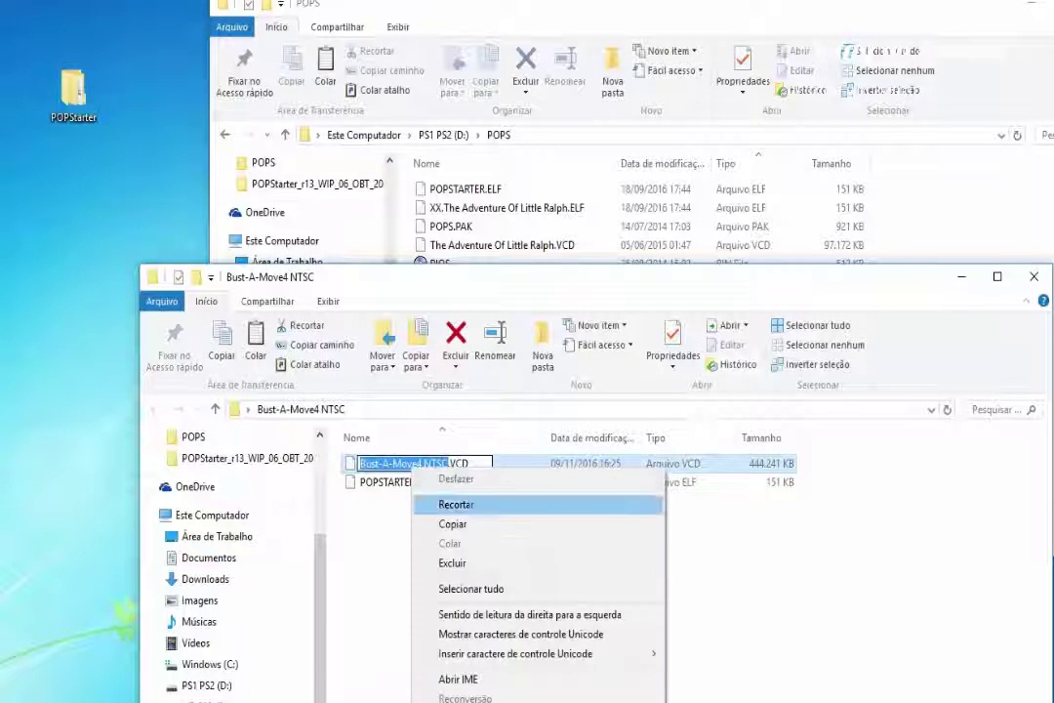
click(383, 522)
click(395, 482)
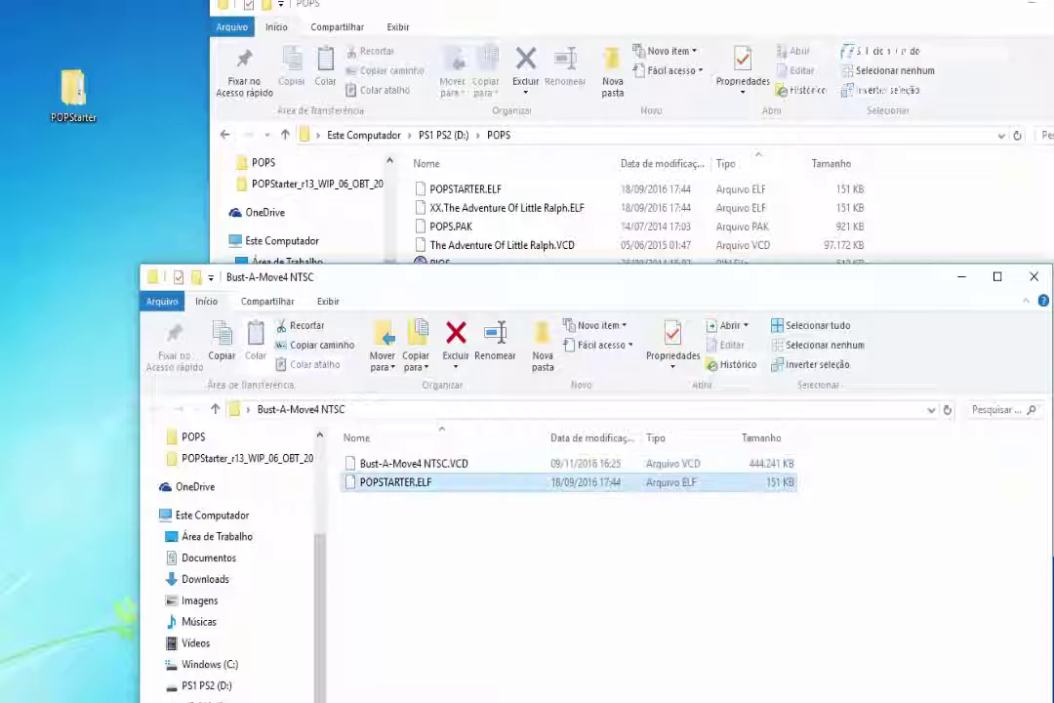
key(F2)
right_click(392, 483)
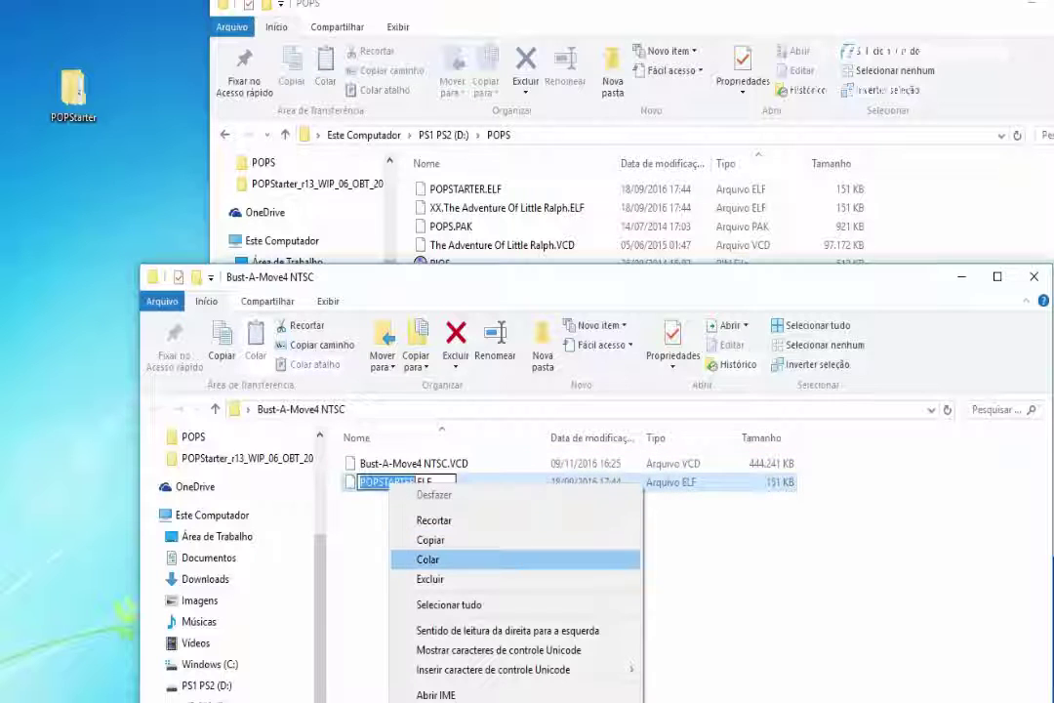
click(426, 558)
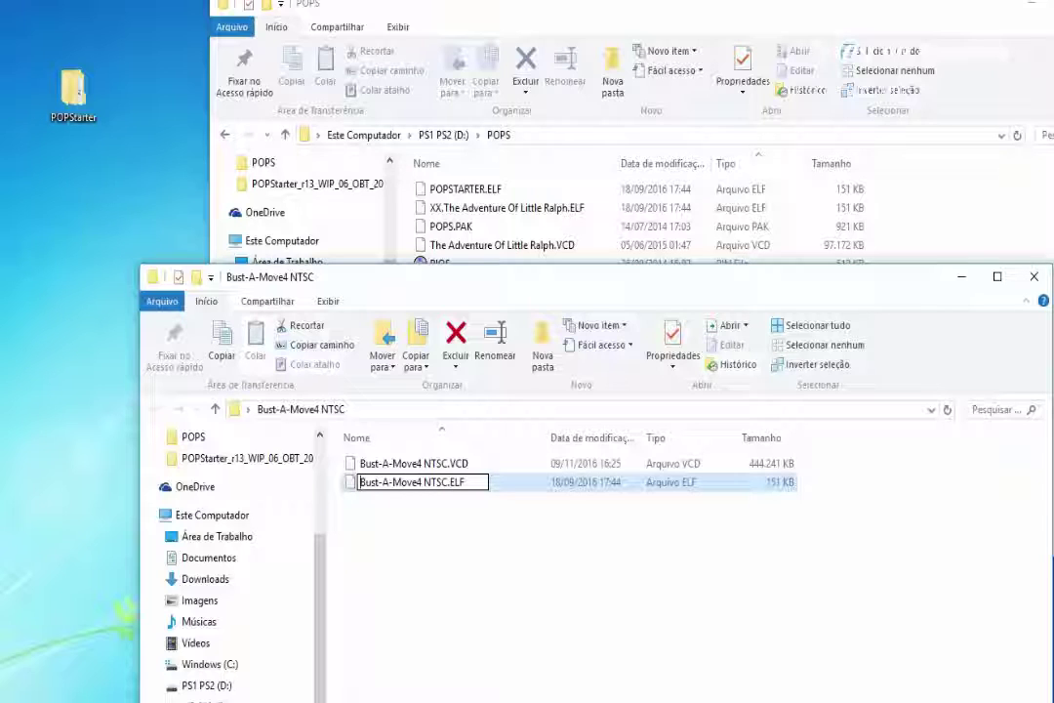
text(XX)
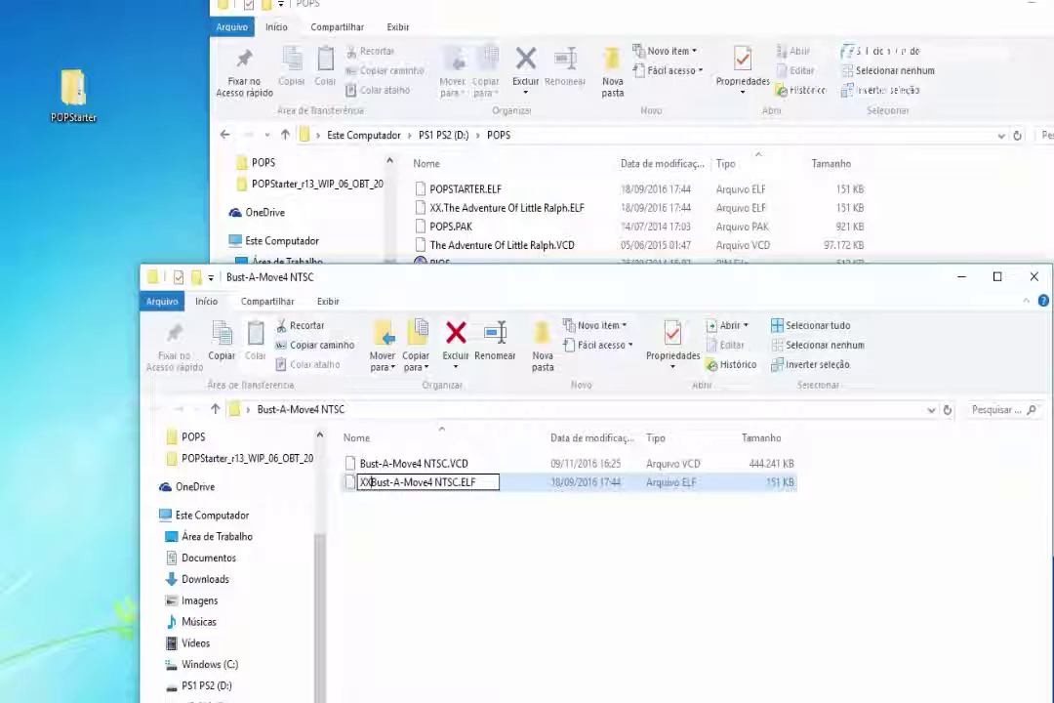
text(.)
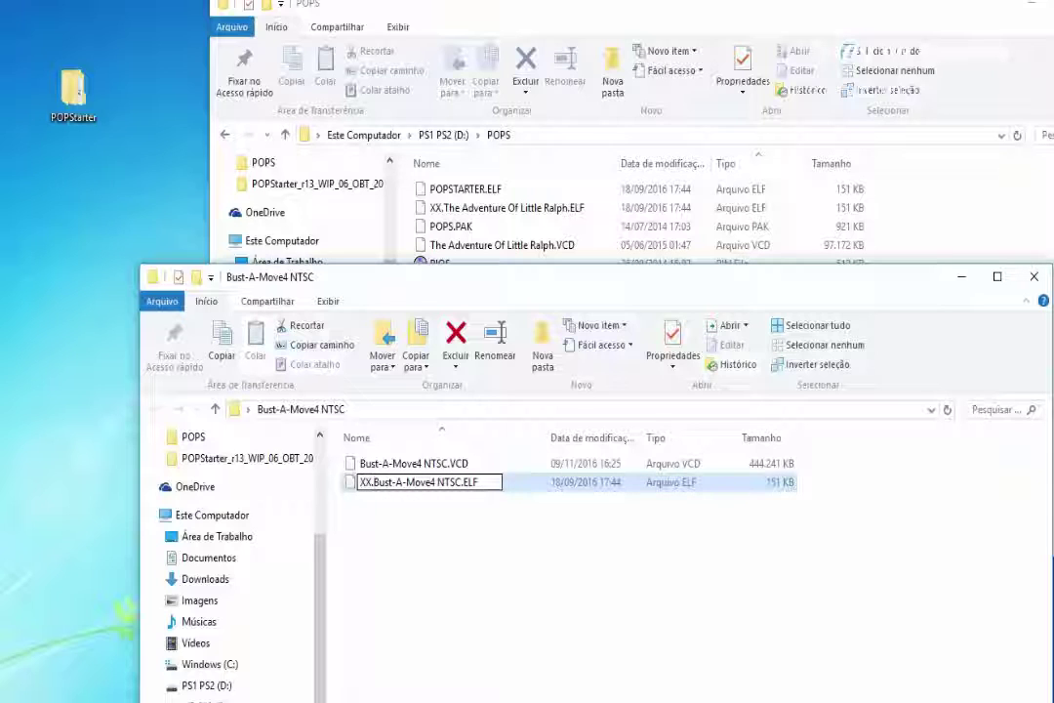
key(Return)
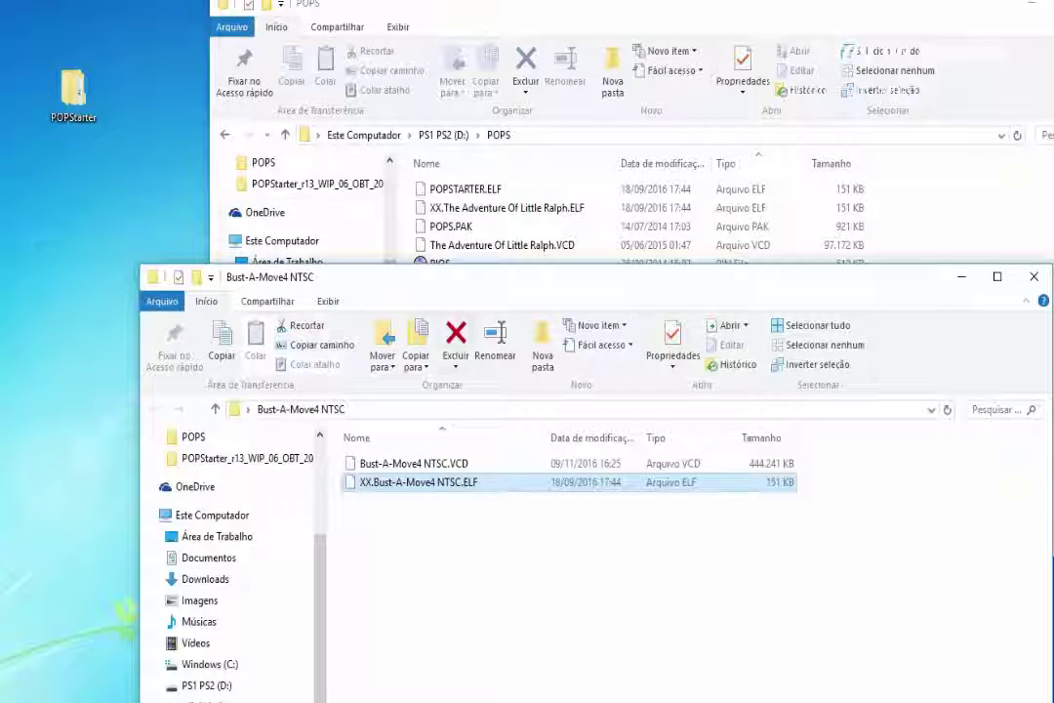
- Copy Bust-A-Move4 NTSC.VCD and XX.Bust-A-Move4 NTSC.ELF into the POPS folder on the PS1 PS2 (D:) drive
drag(514, 542, 412, 452)
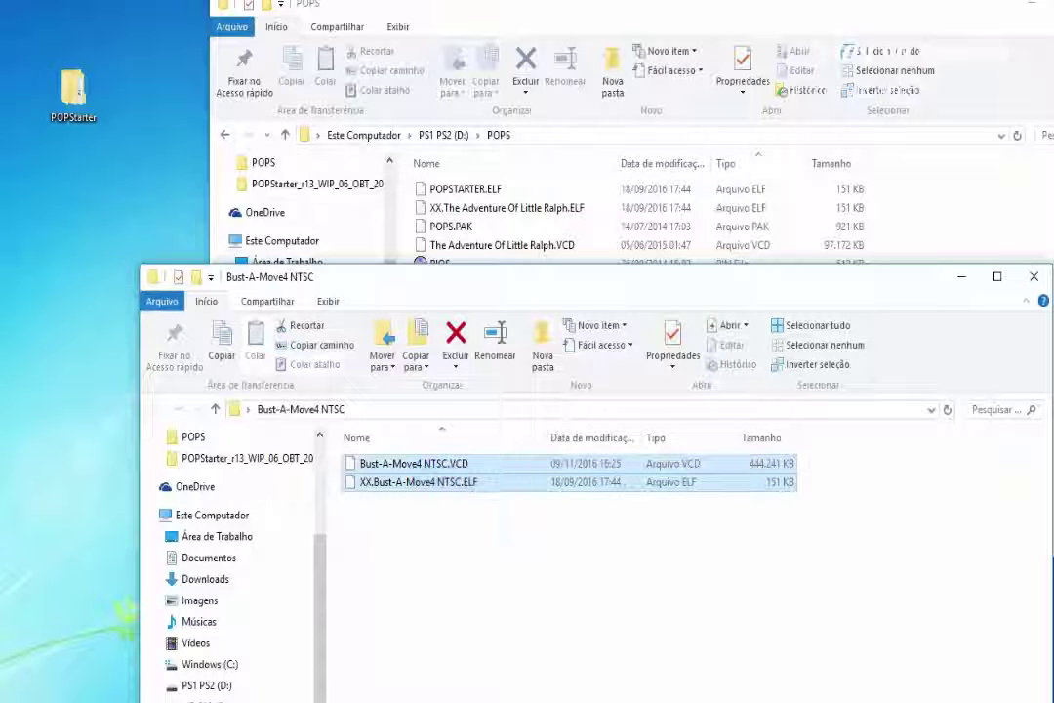
drag(440, 277, 429, 401)
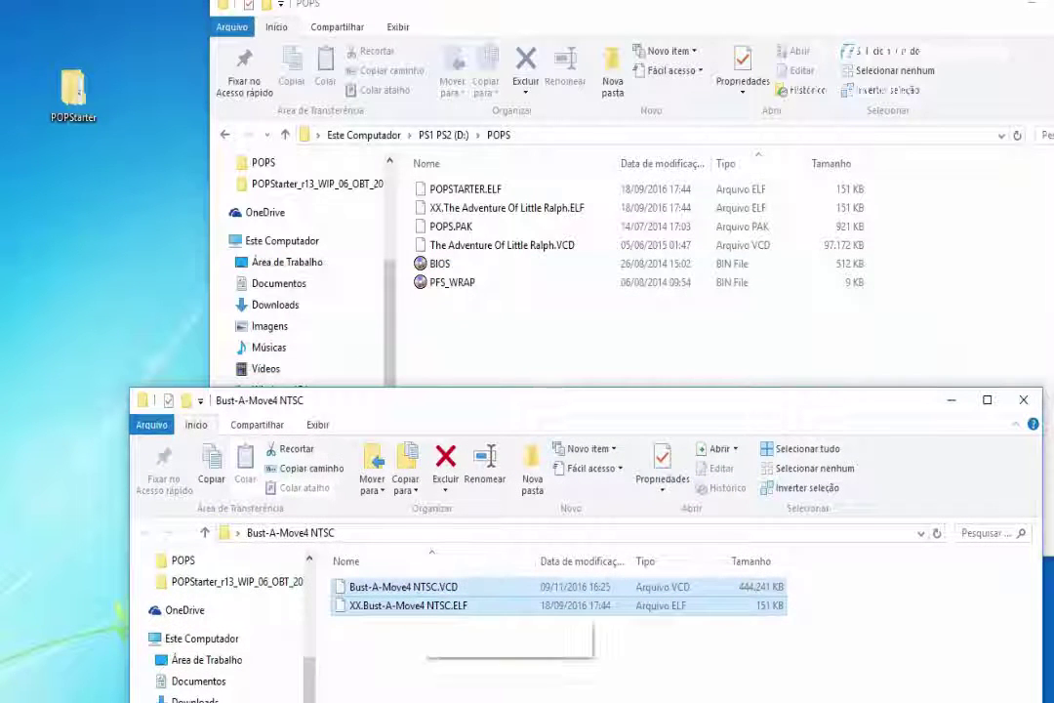
drag(396, 597, 621, 353)
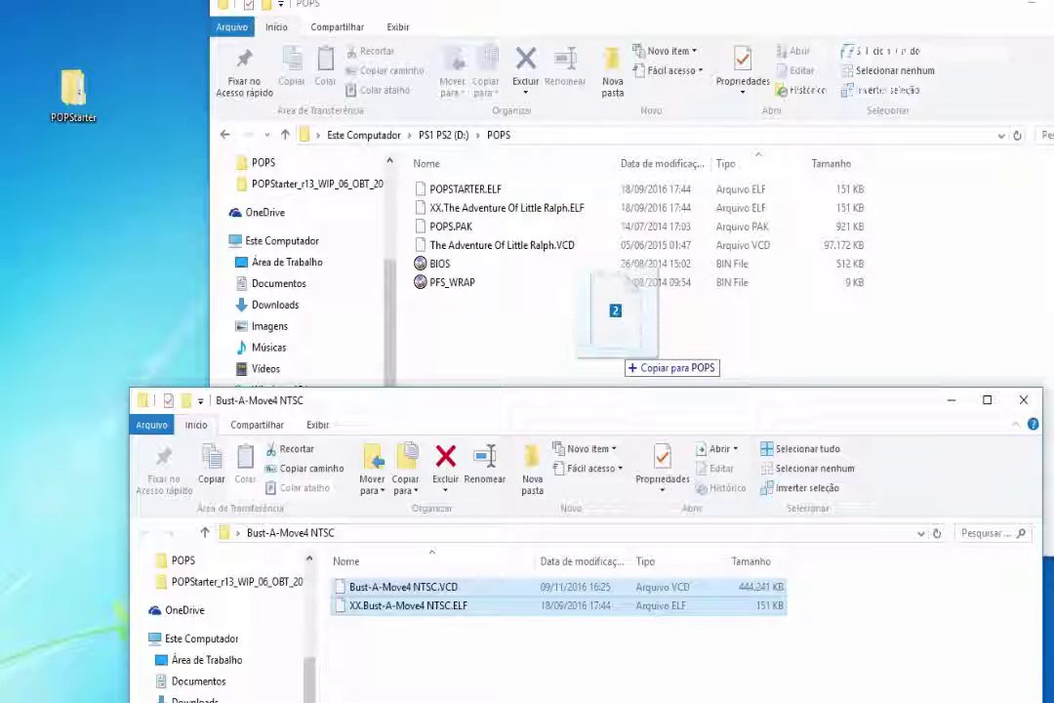
drag(621, 352, 619, 341)
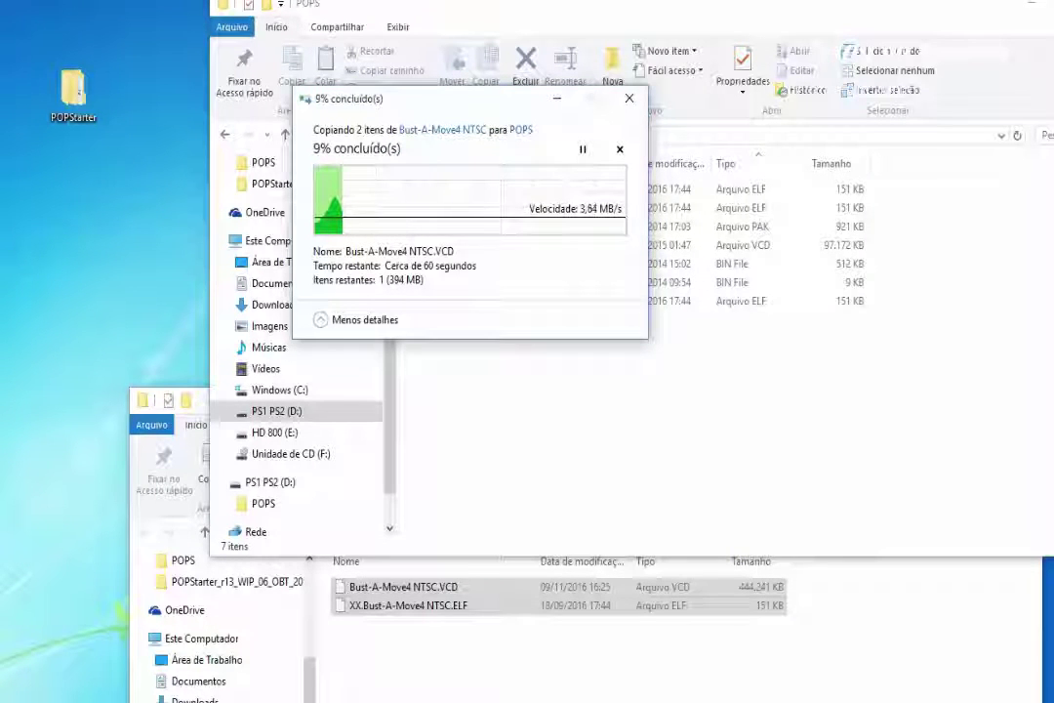
- Close the Bust-A-Move4 NTSC window and move the copy progress window clear of the desktop's POPStarter folder and the POPS file names
drag(458, 98, 137, 59)
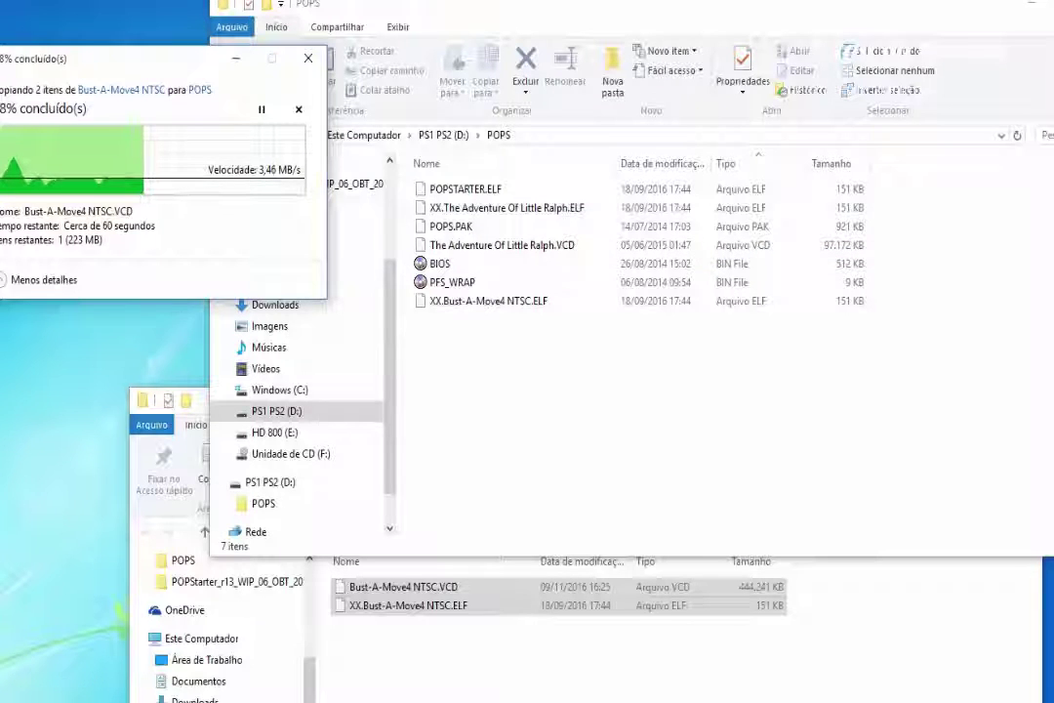
click(585, 391)
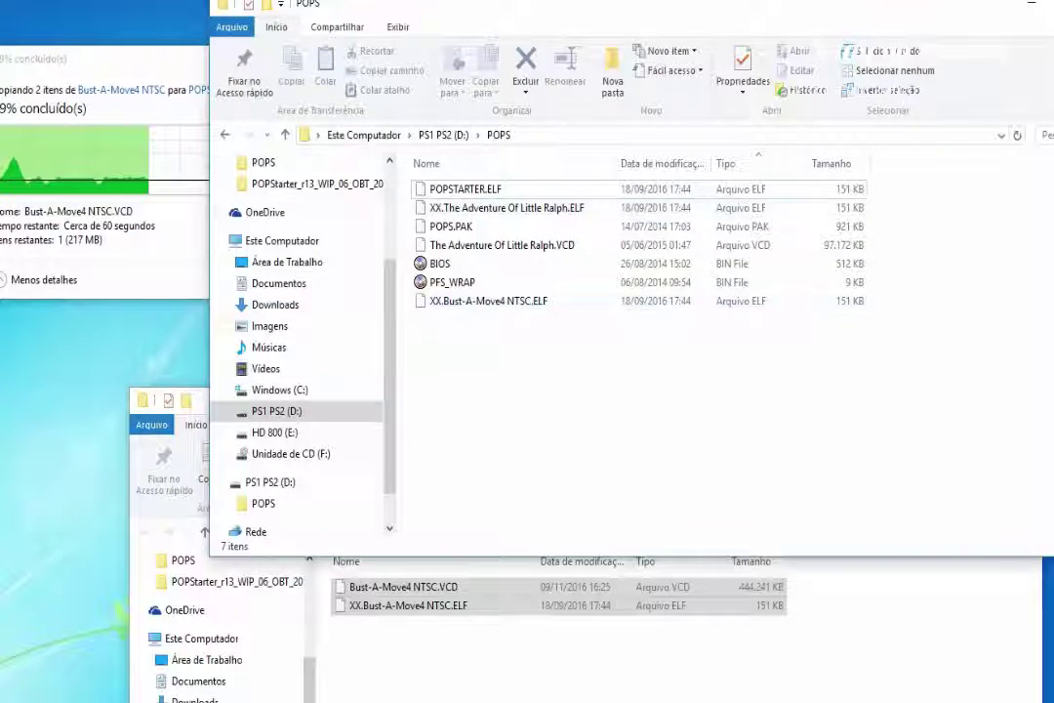
click(185, 60)
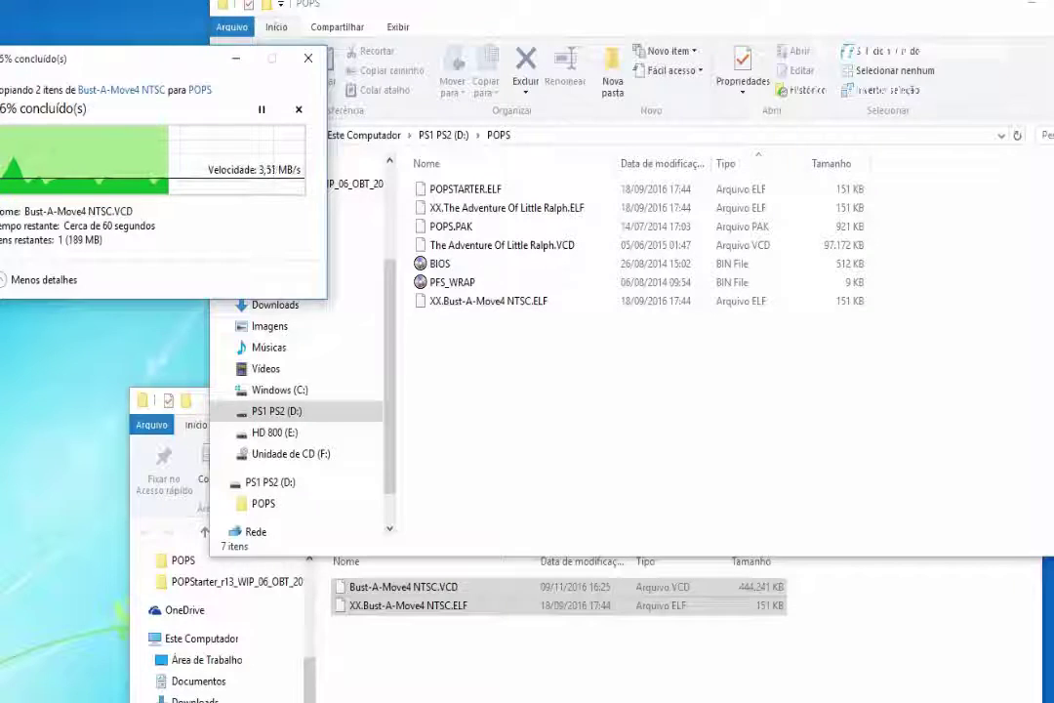
click(625, 420)
click(556, 652)
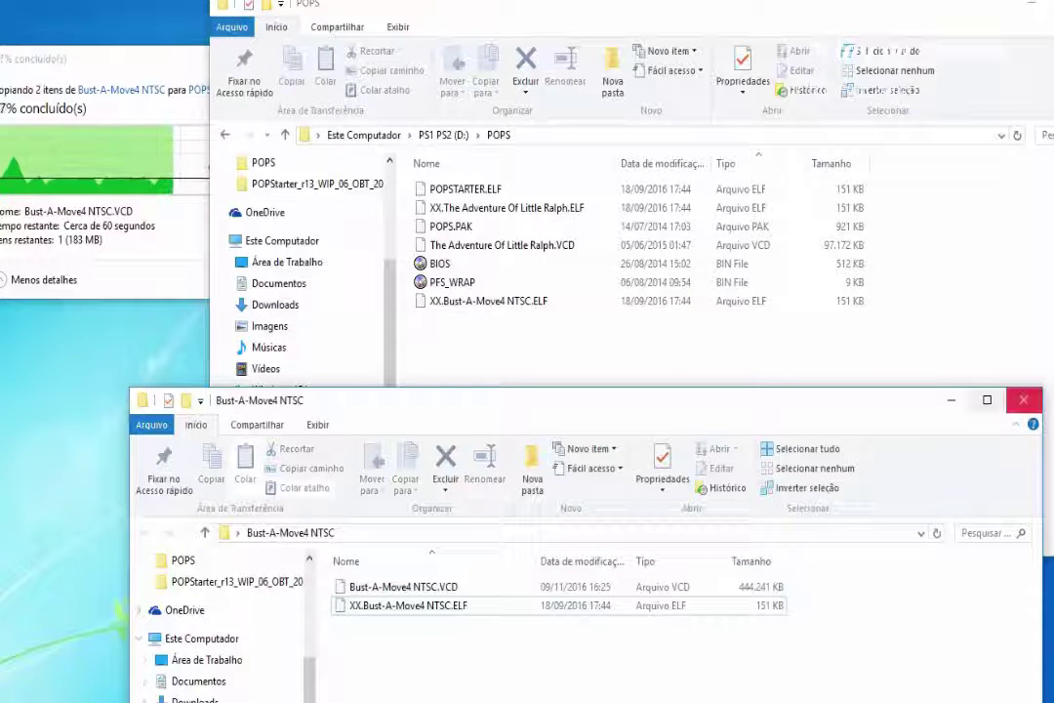
click(1023, 400)
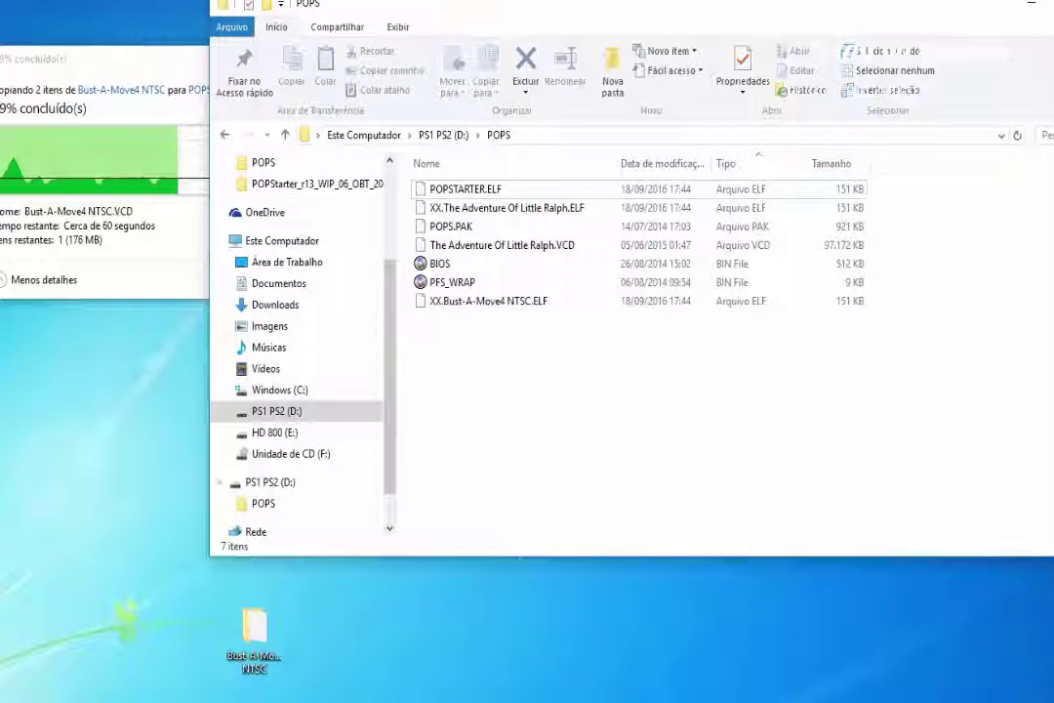
drag(127, 59, 809, 320)
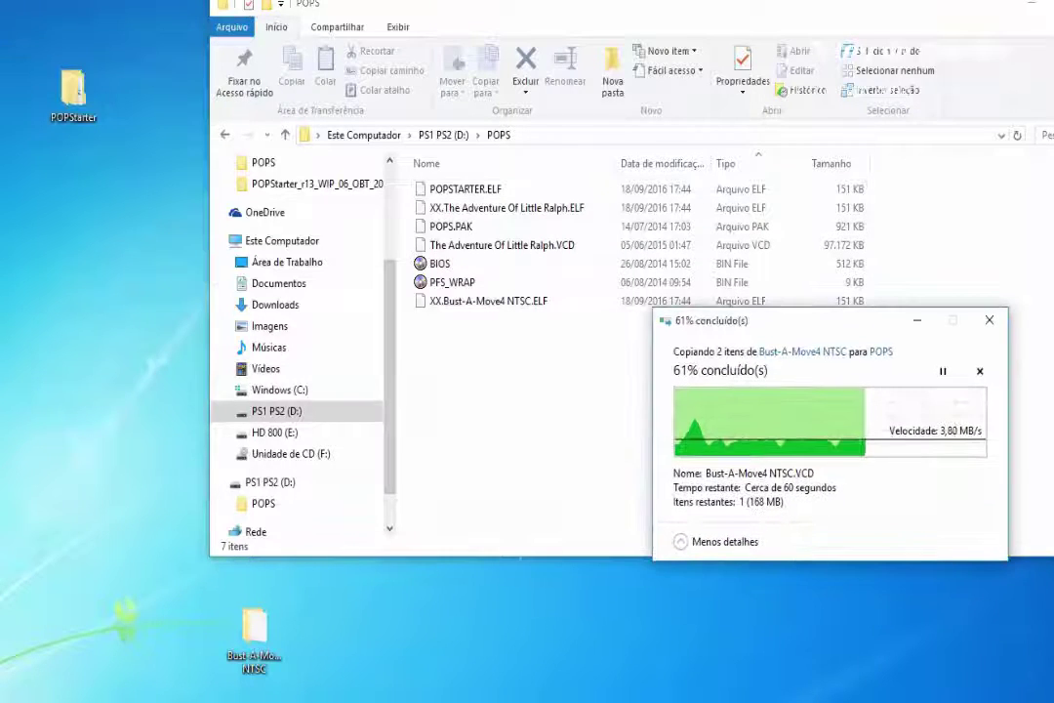
- Open the inner POPStarter folder from the desktop and arrange its window and the copy progress window so both are readable
click(73, 94)
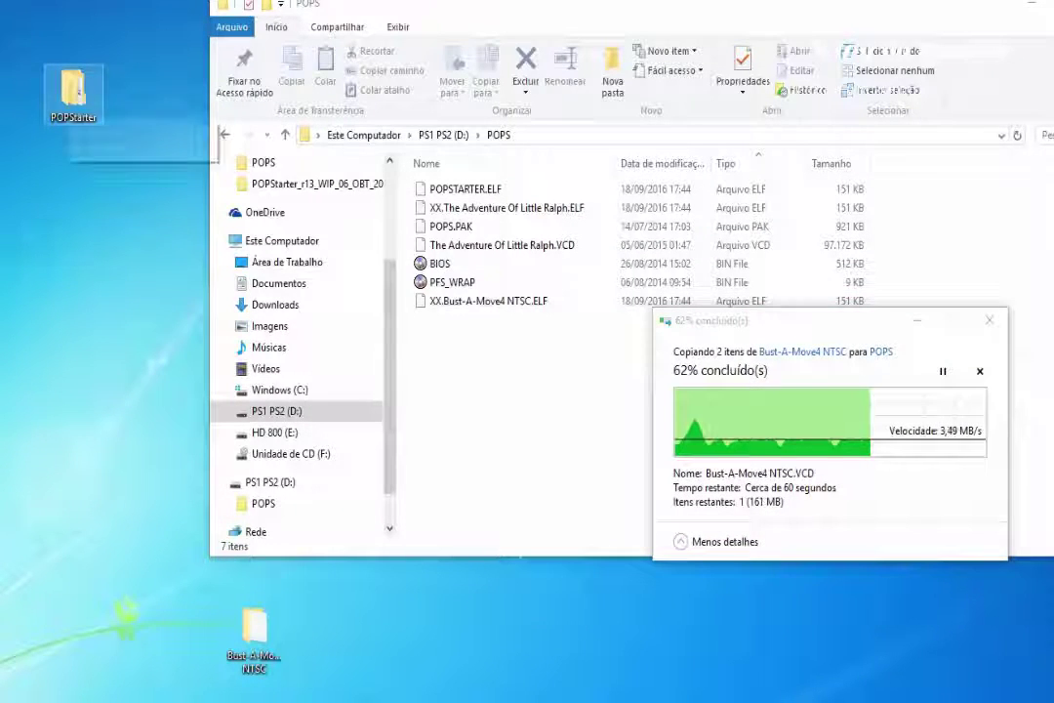
double_click(73, 93)
double_click(393, 80)
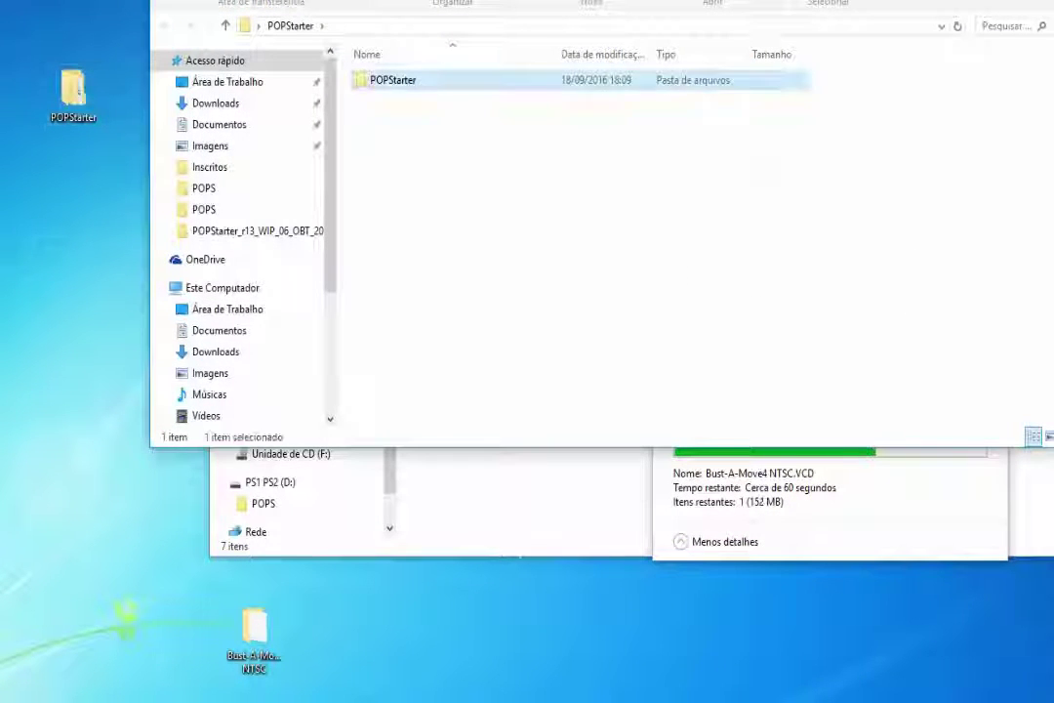
drag(585, 2, 377, 135)
drag(880, 320, 945, 0)
drag(547, 135, 572, 189)
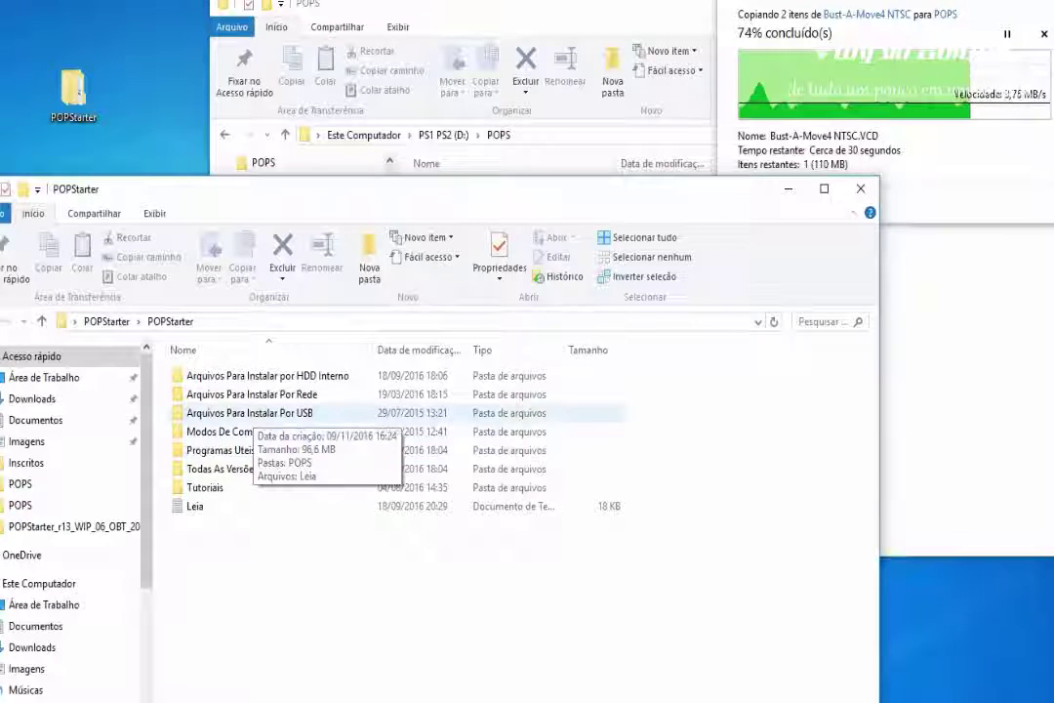
- Open the POPS folder inside Arquivos Para Instalar Por USB to view the files it supplies for the USB drive
double_click(249, 413)
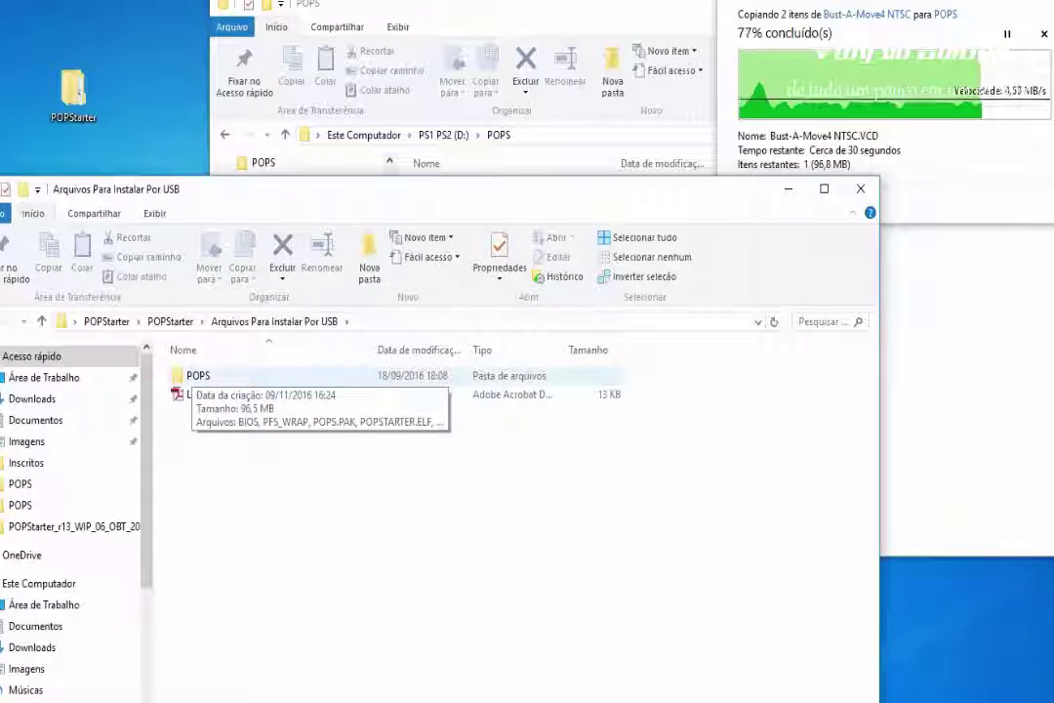
click(197, 375)
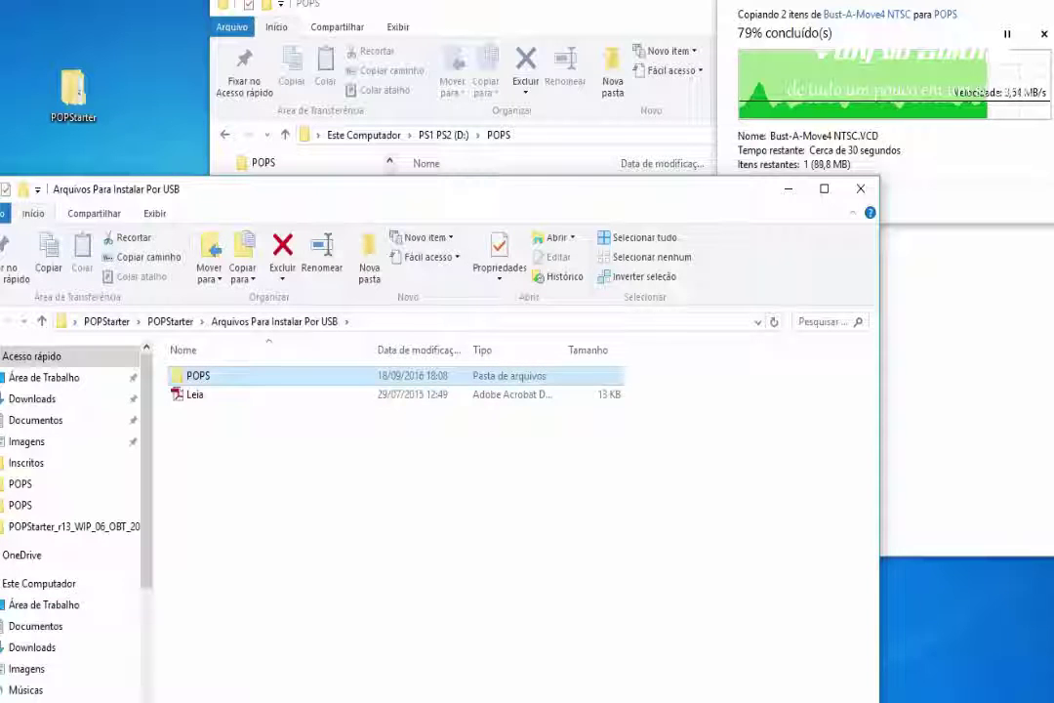
click(198, 376)
click(278, 397)
double_click(215, 375)
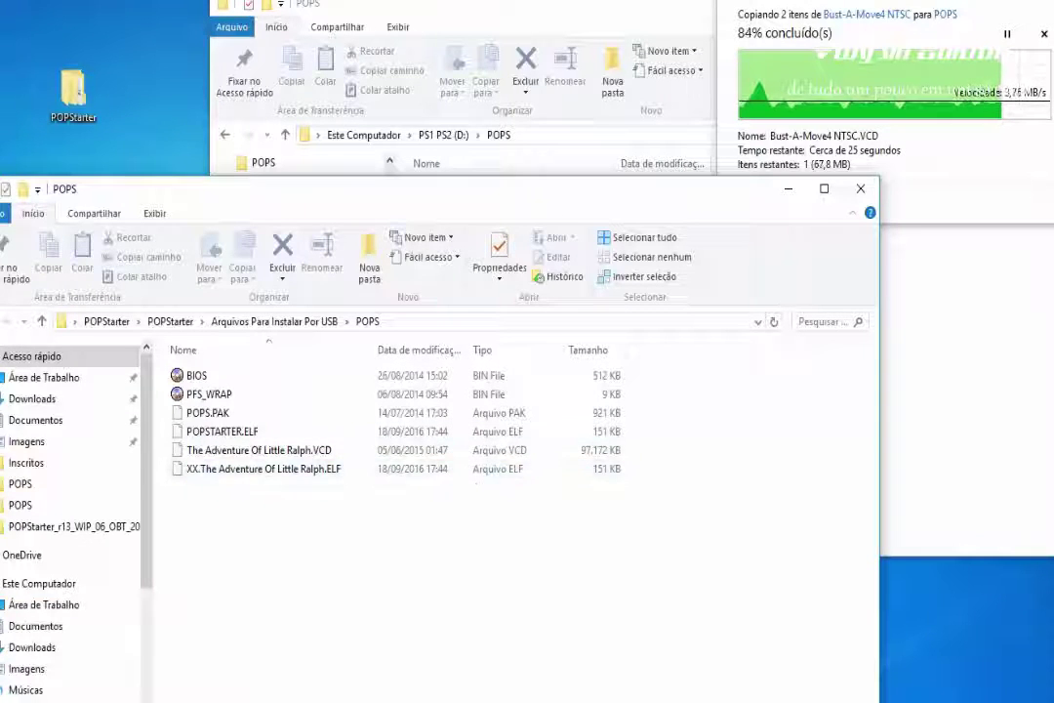
- Open the POPStarter r13 WIP 15 folder under Todas As Versões Do POPStarter and locate its POPSTARTER.ELF file
key(BackSpace)
key(BackSpace)
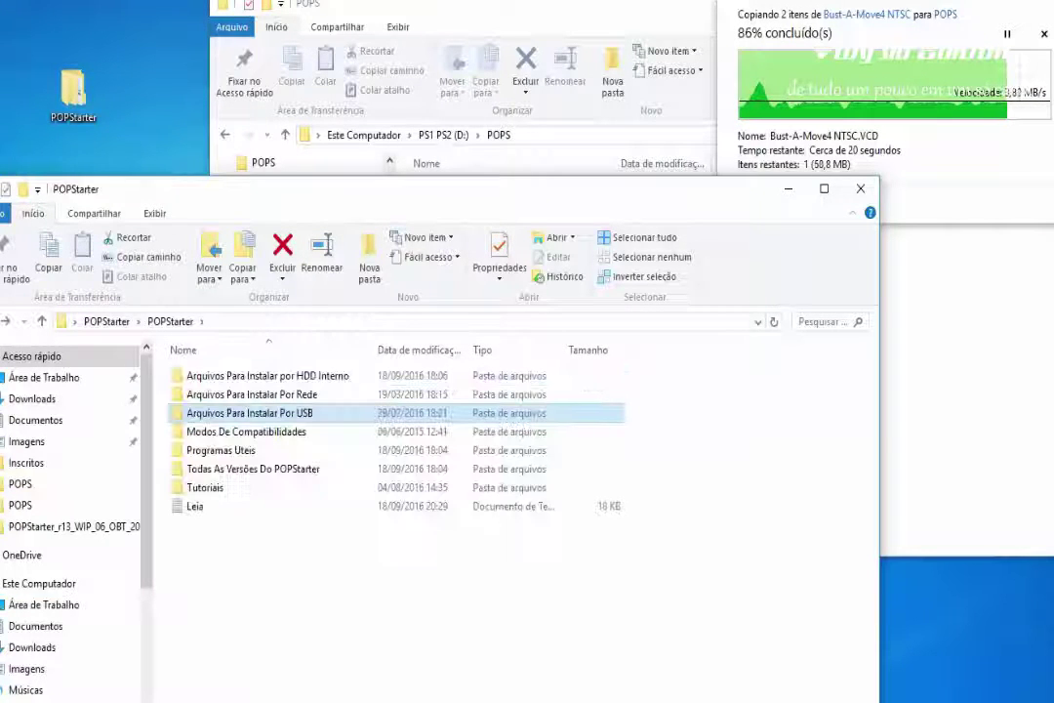
double_click(225, 466)
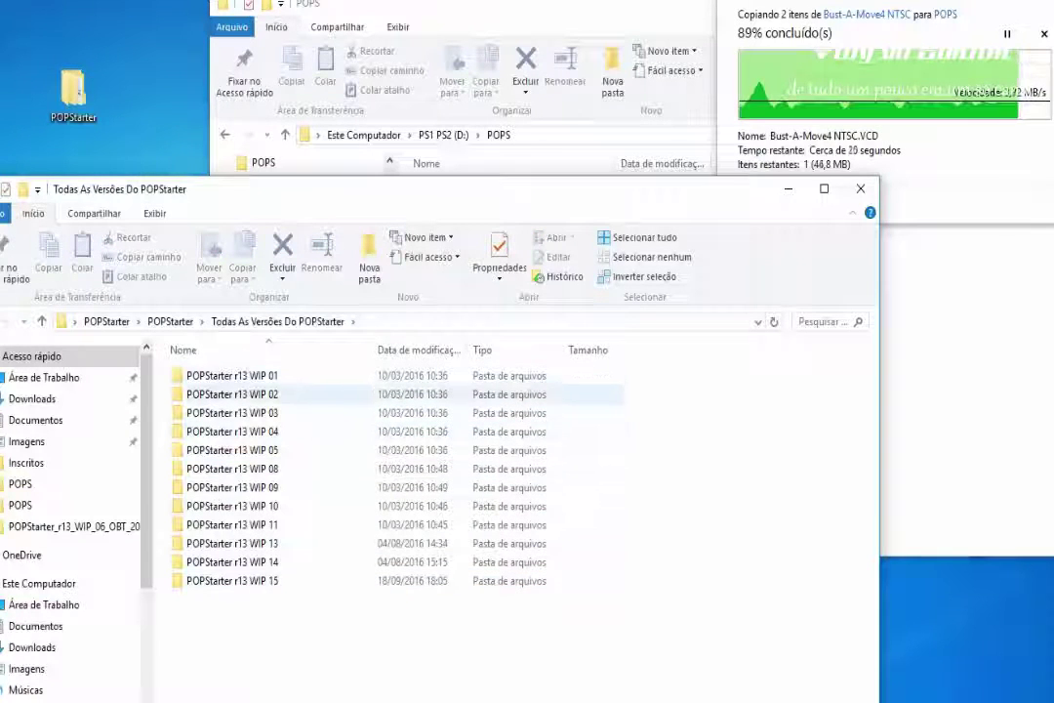
click(232, 580)
double_click(231, 580)
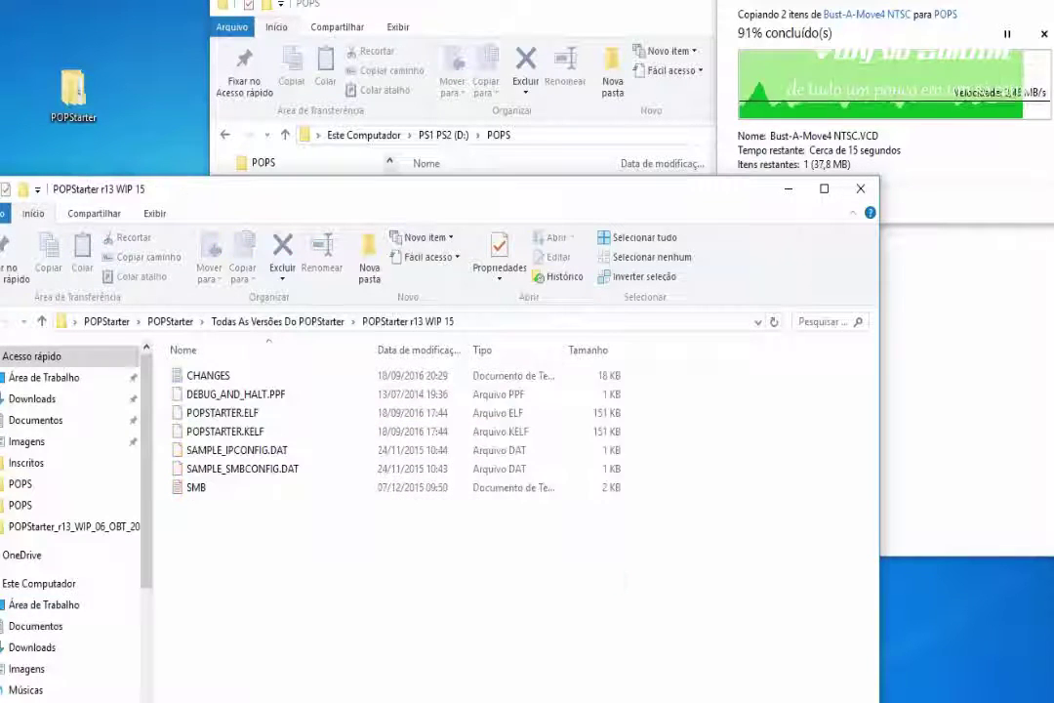
drag(325, 474, 168, 390)
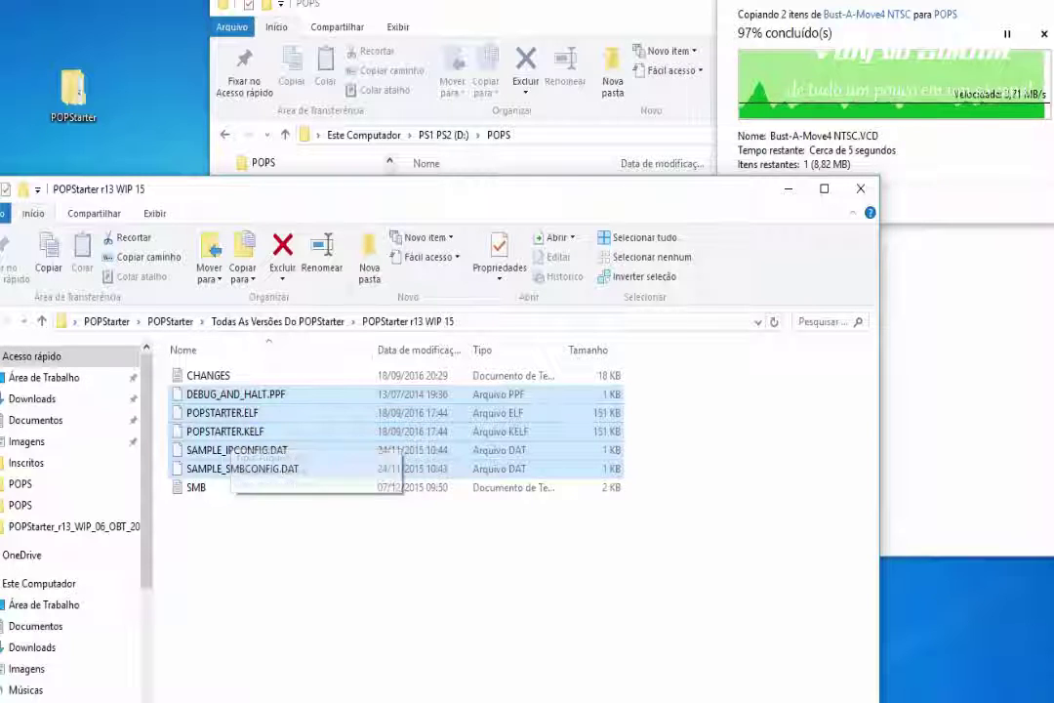
click(161, 433)
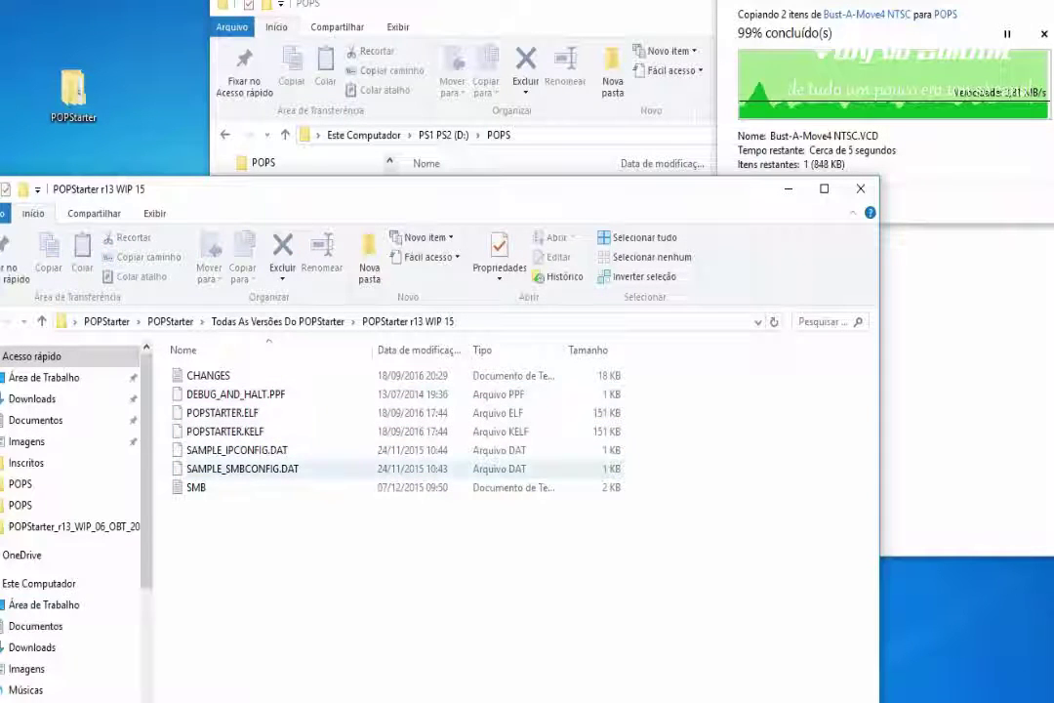
click(225, 413)
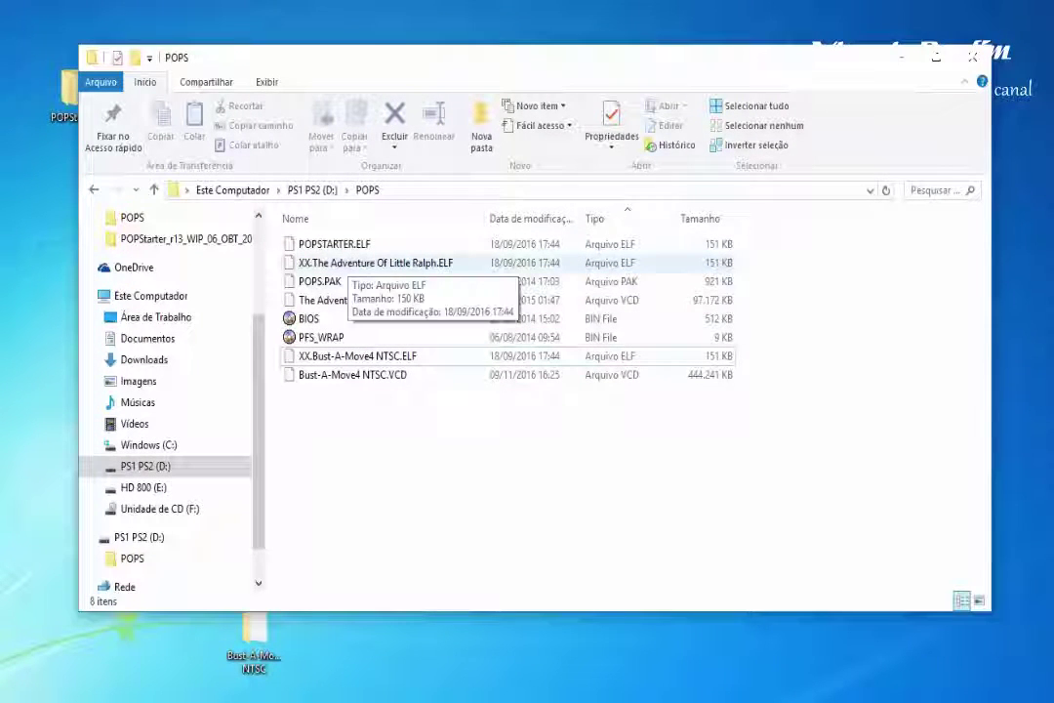
- Copy XX.The Adventure Of Little Ralph.ELF from the drive's POPS folder to the desktop
click(349, 262)
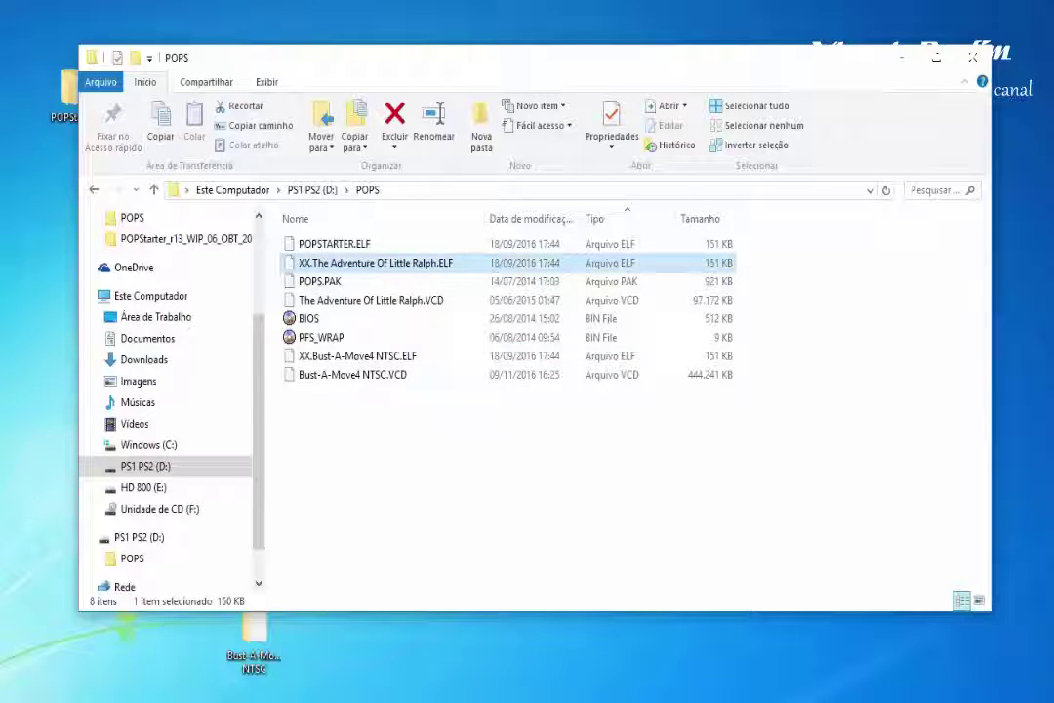
right_click(348, 262)
click(388, 460)
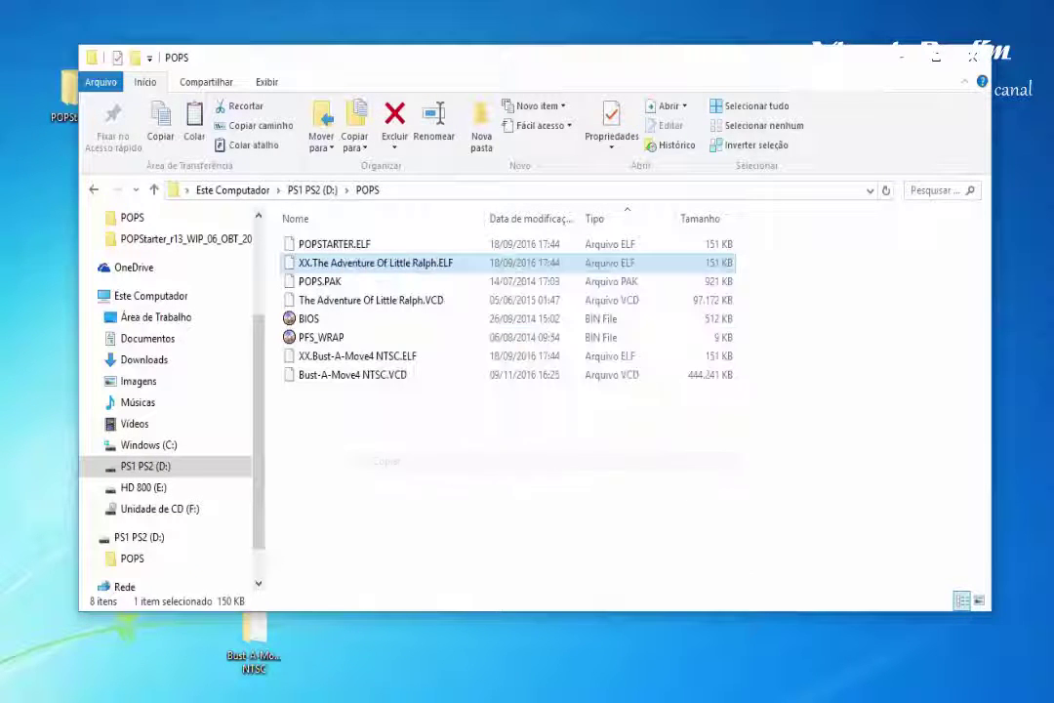
right_click(371, 521)
click(410, 601)
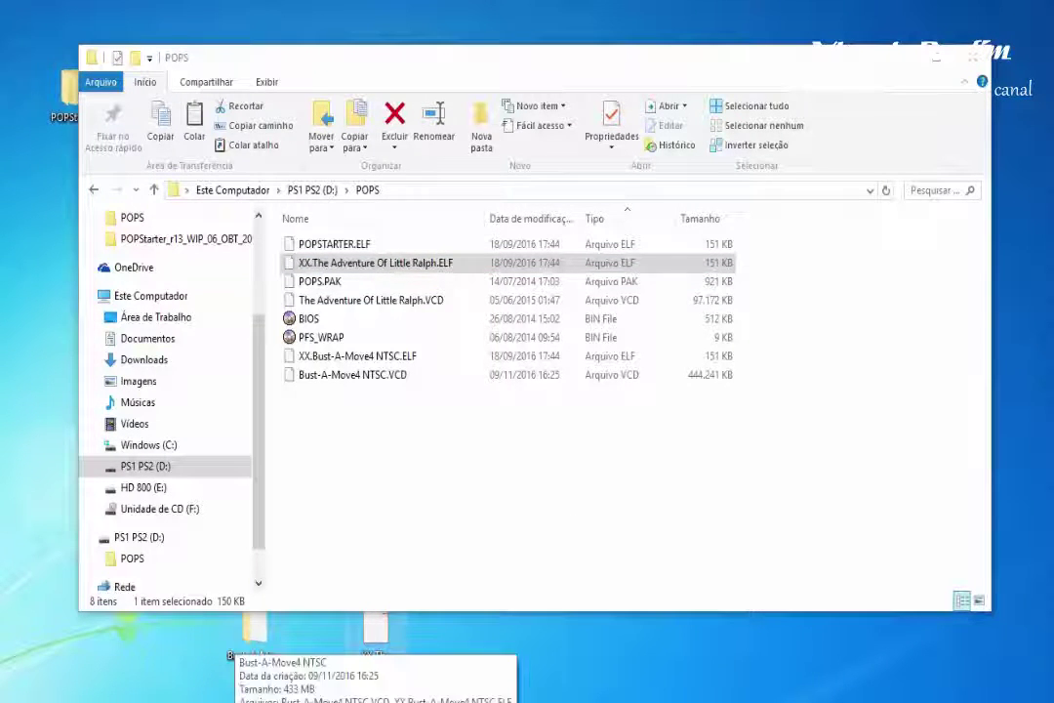
- Open the desktop's Bust-A-Move4 NTSC folder and copy the VCD file's name without its extension
double_click(254, 639)
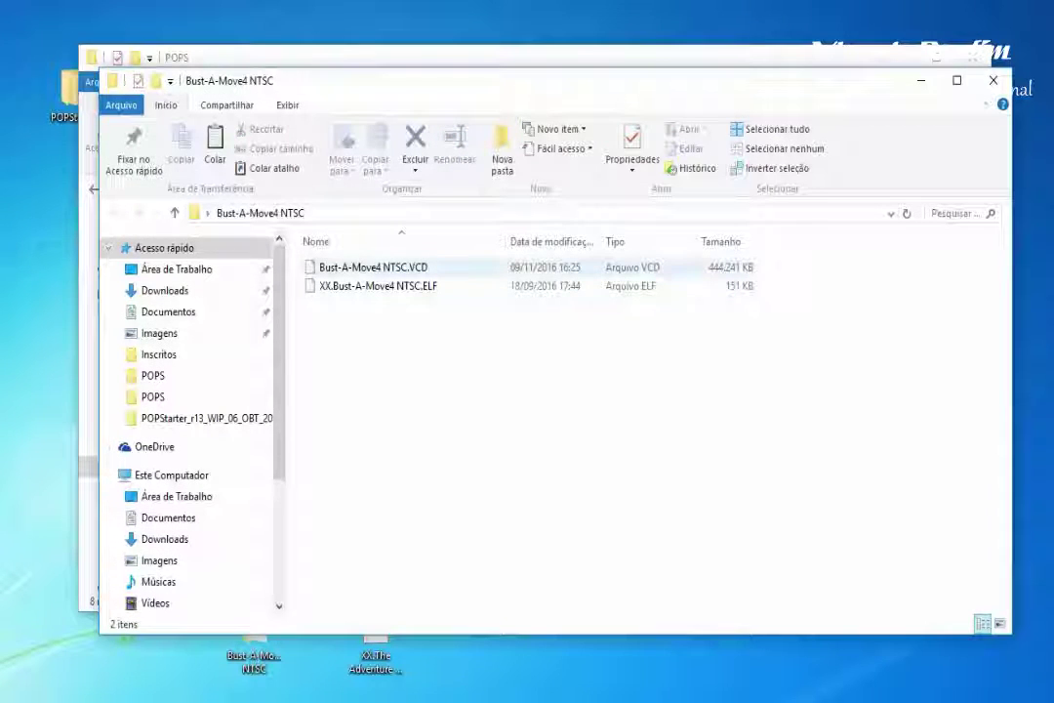
click(374, 268)
key(F2)
key(super+c)
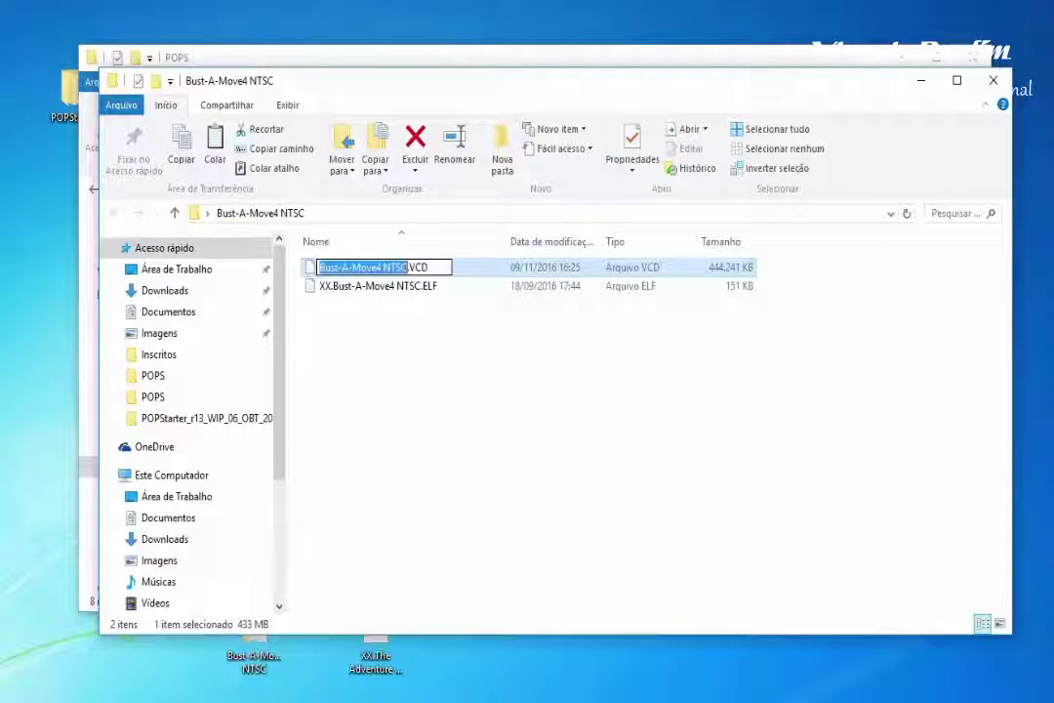
right_click(369, 270)
click(410, 324)
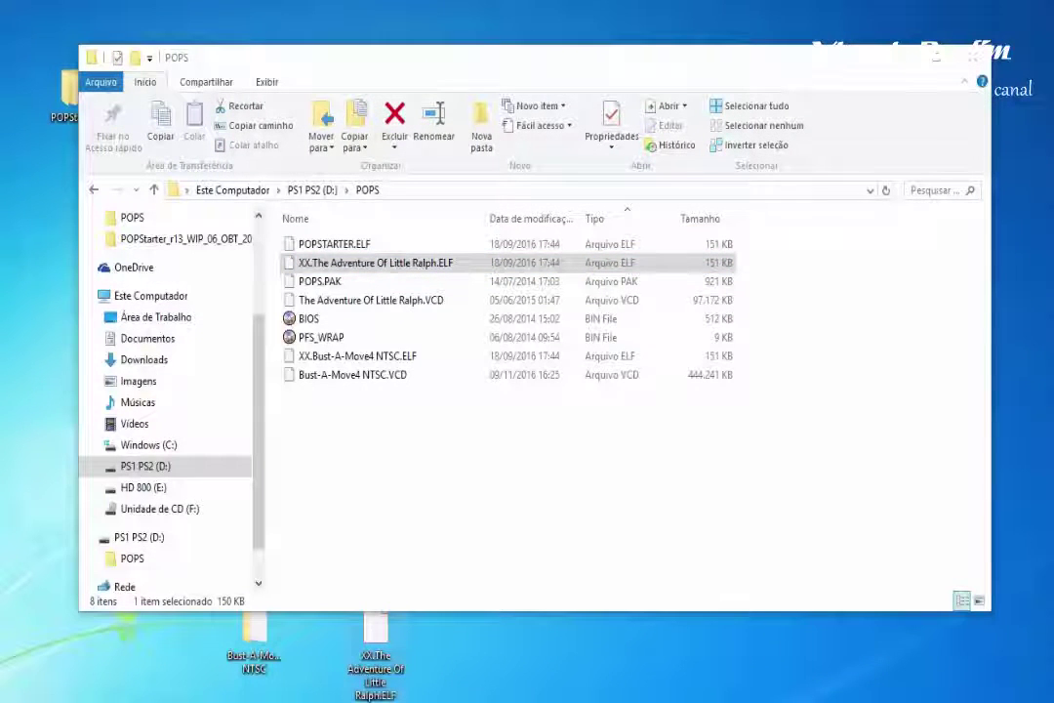
- Rename the desktop ELF copy as XX.Bust-A-Move4 NTSC.ELF by pasting the copied game name after the XX. prefix
click(376, 632)
click(362, 656)
drag(362, 656, 374, 694)
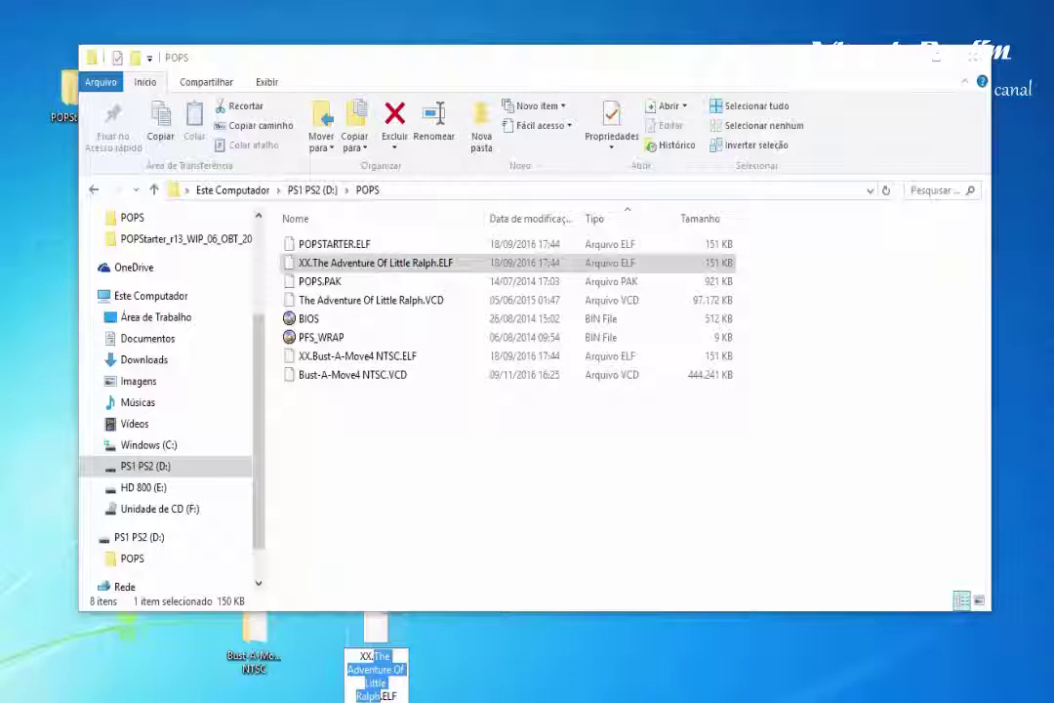
right_click(375, 691)
click(370, 447)
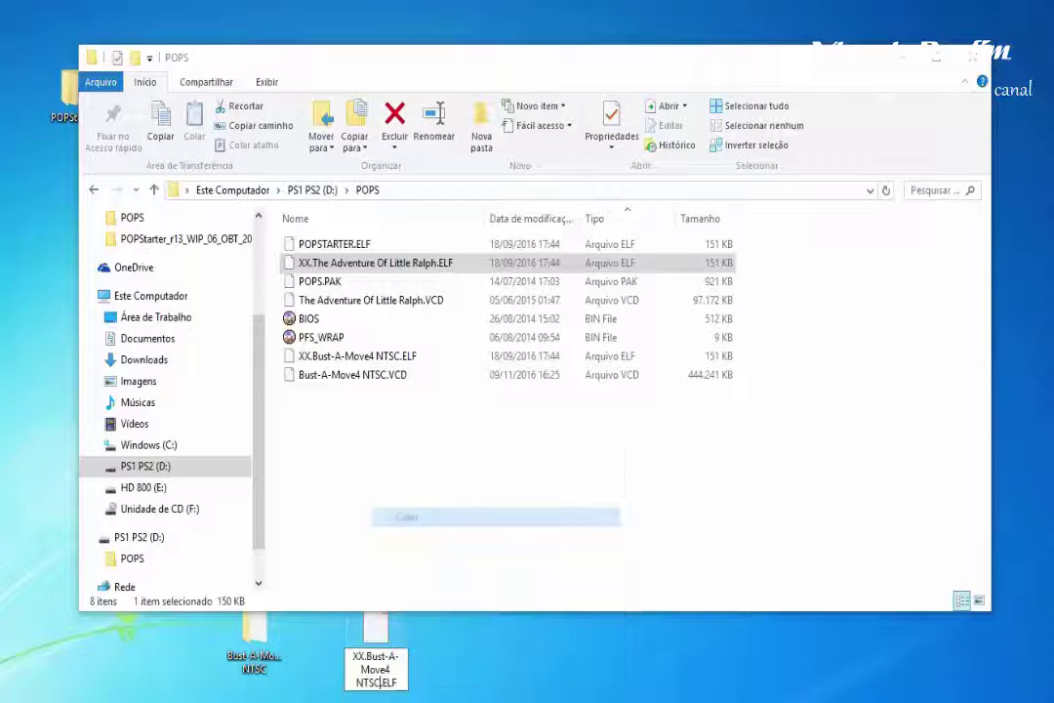
key(Return)
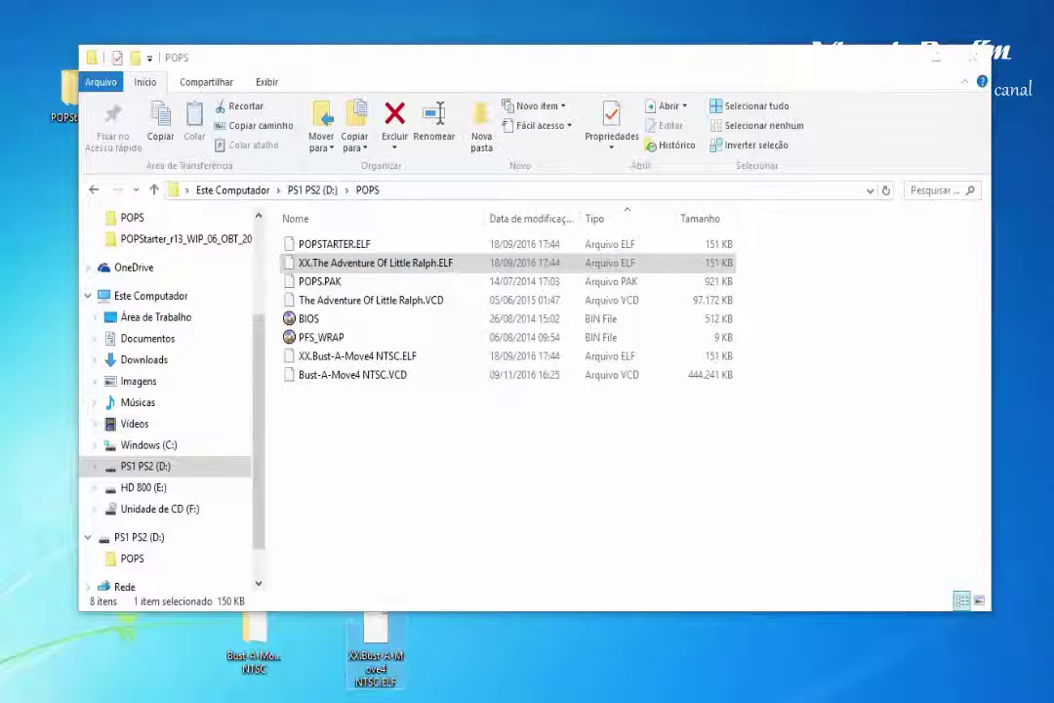
- Dismiss the POPS window and delete XX.Bust-A-Move4 NTSC.ELF and the Bust-A-Move4 NTSC folder from the desktop
click(376, 262)
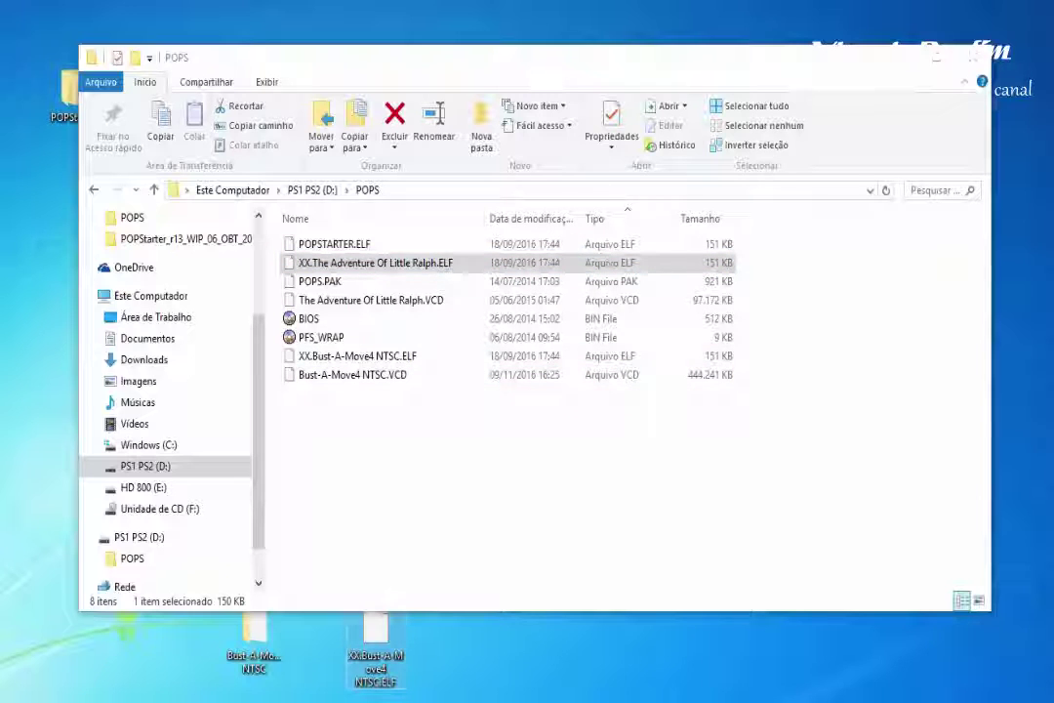
click(527, 468)
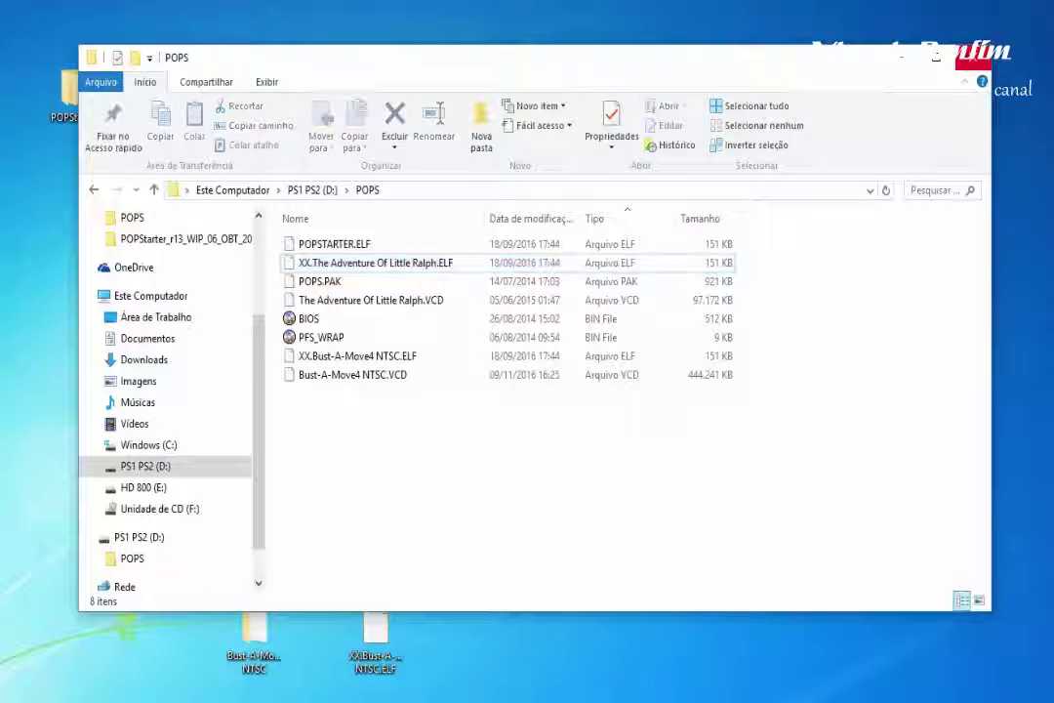
click(935, 57)
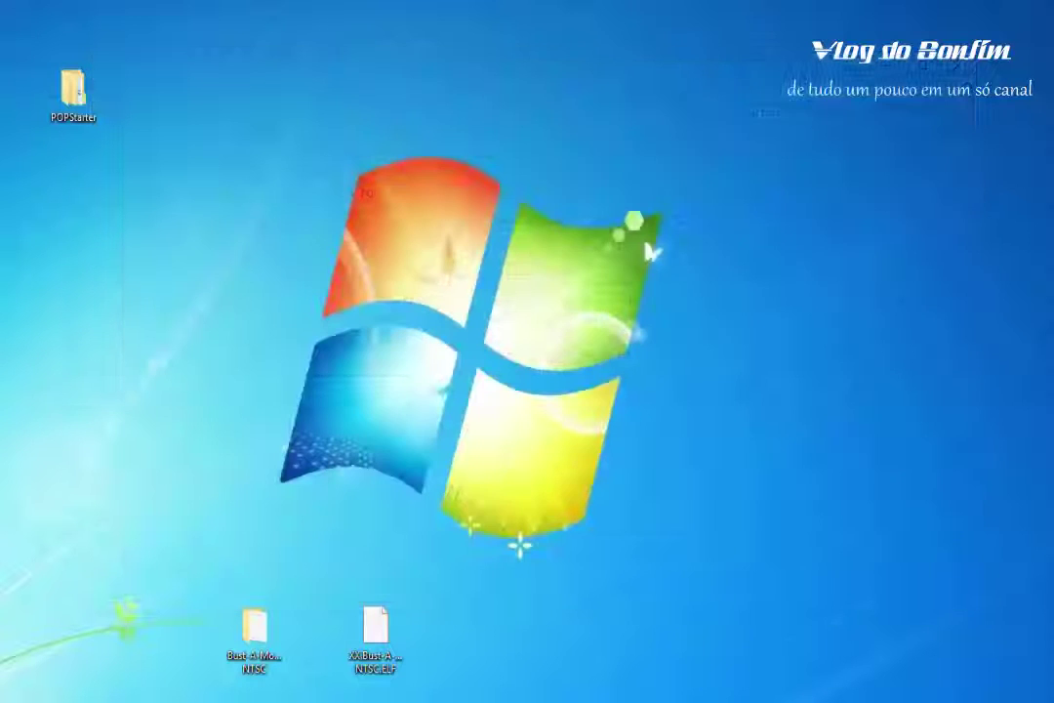
right_click(366, 635)
click(404, 578)
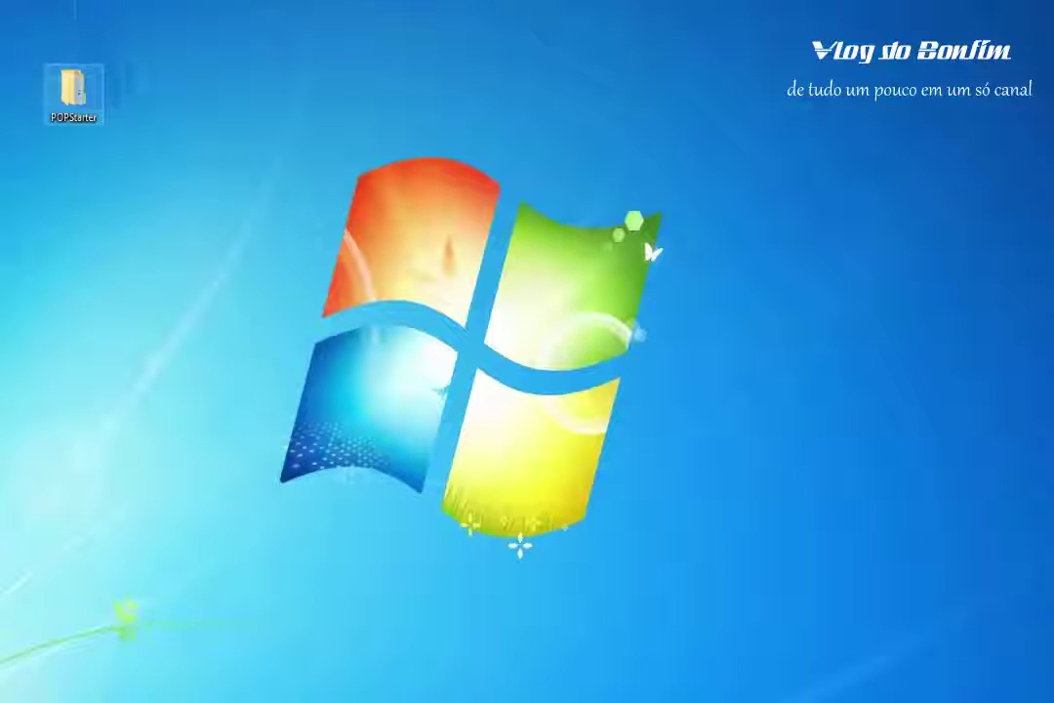
drag(73, 91, 117, 8)
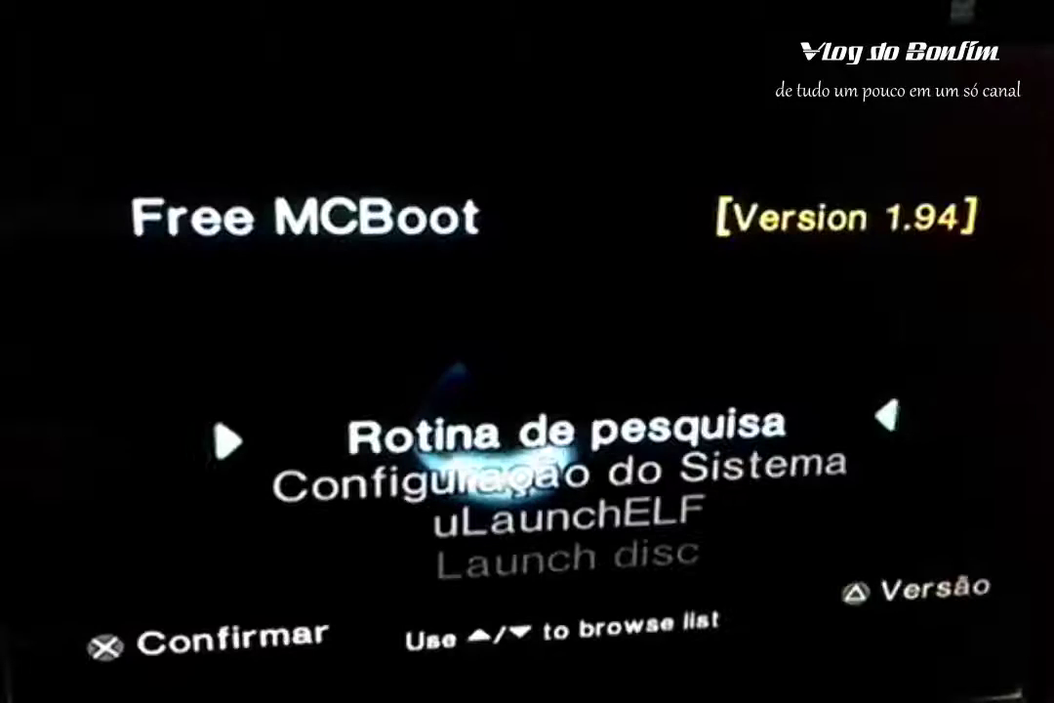
key(Down)
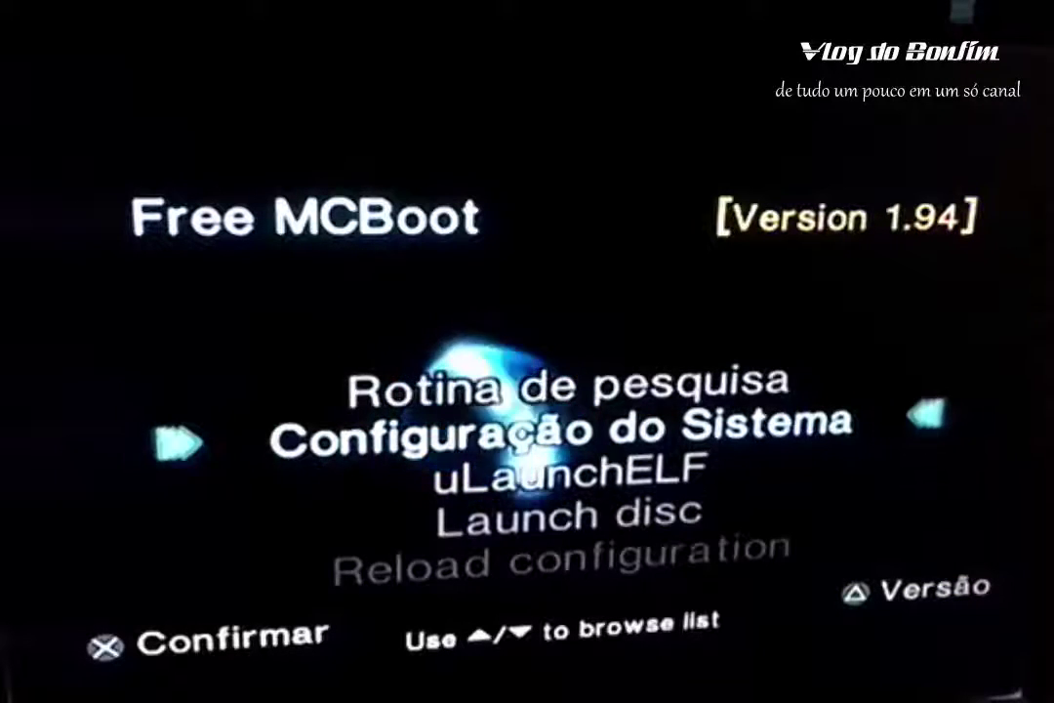
key(Down)
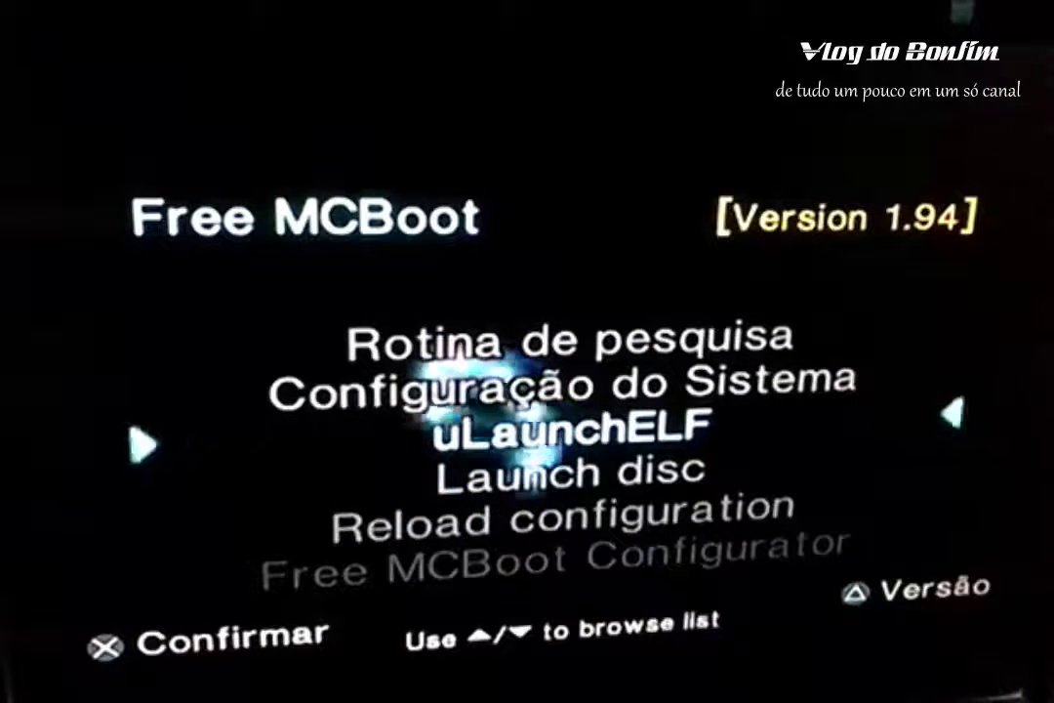
key(Up)
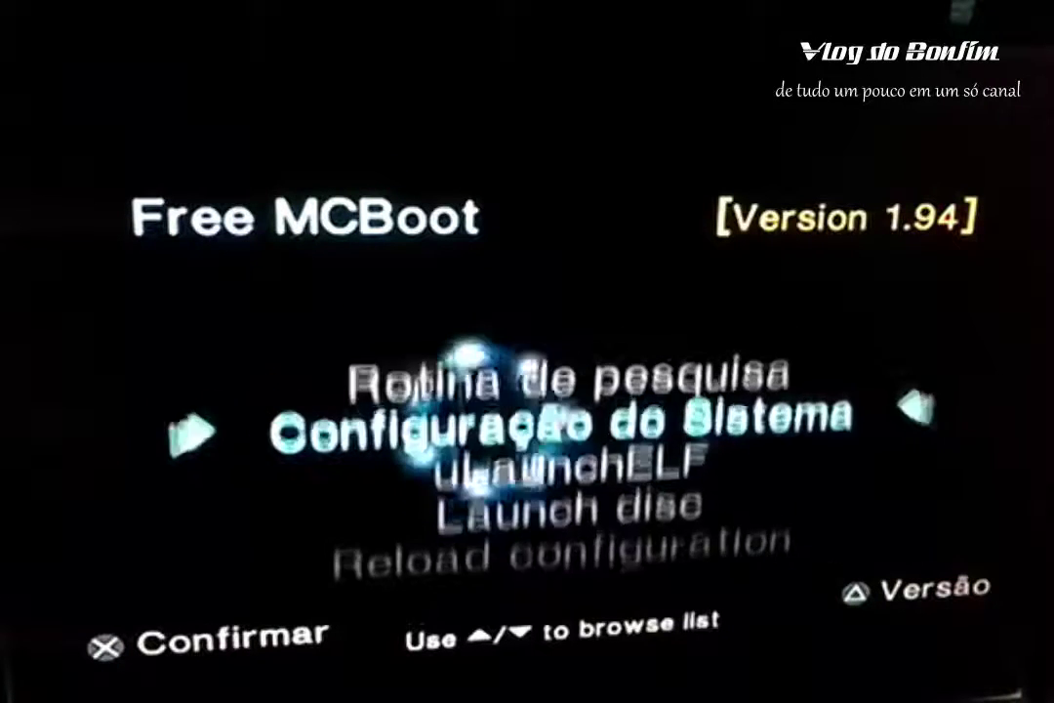
key(Down)
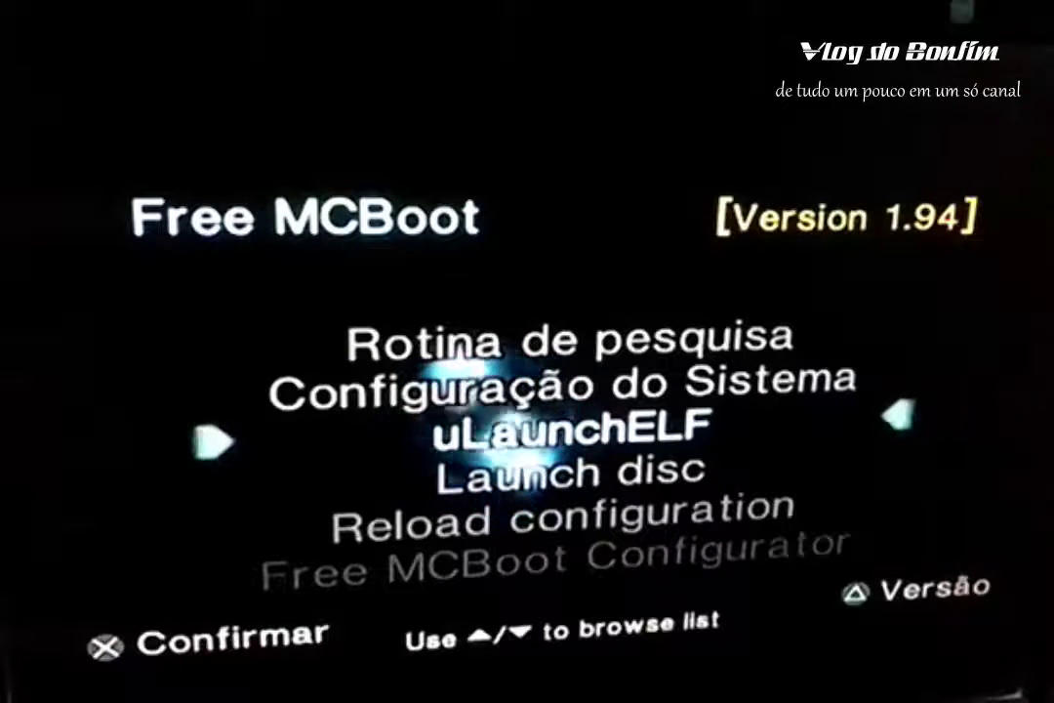
key(Down)
key(Up)
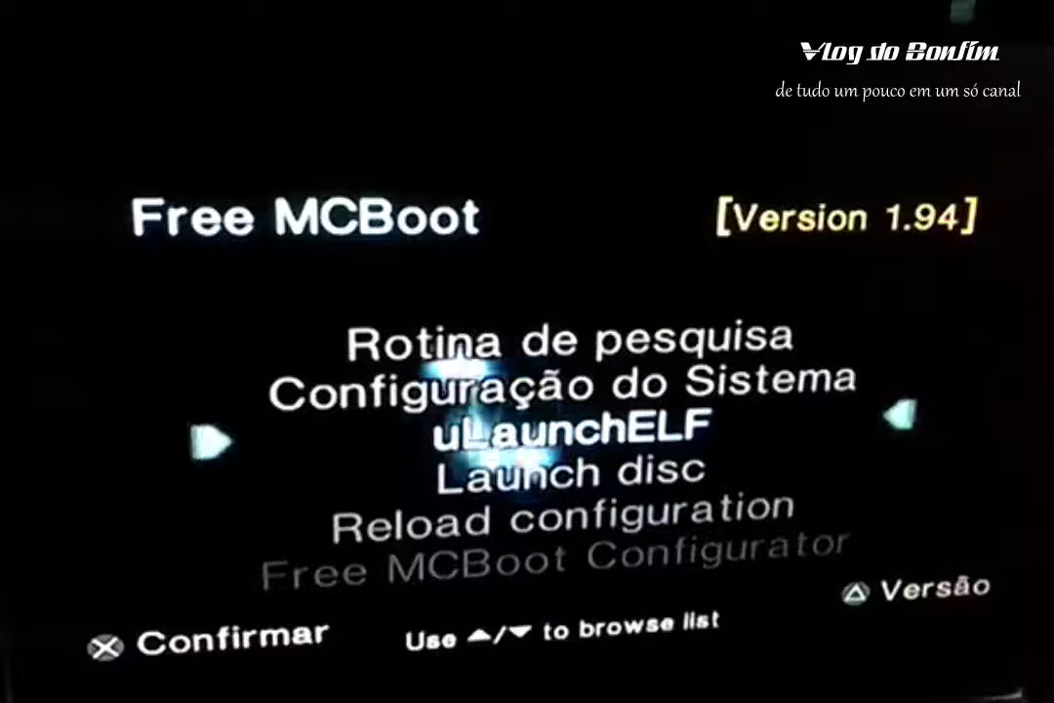